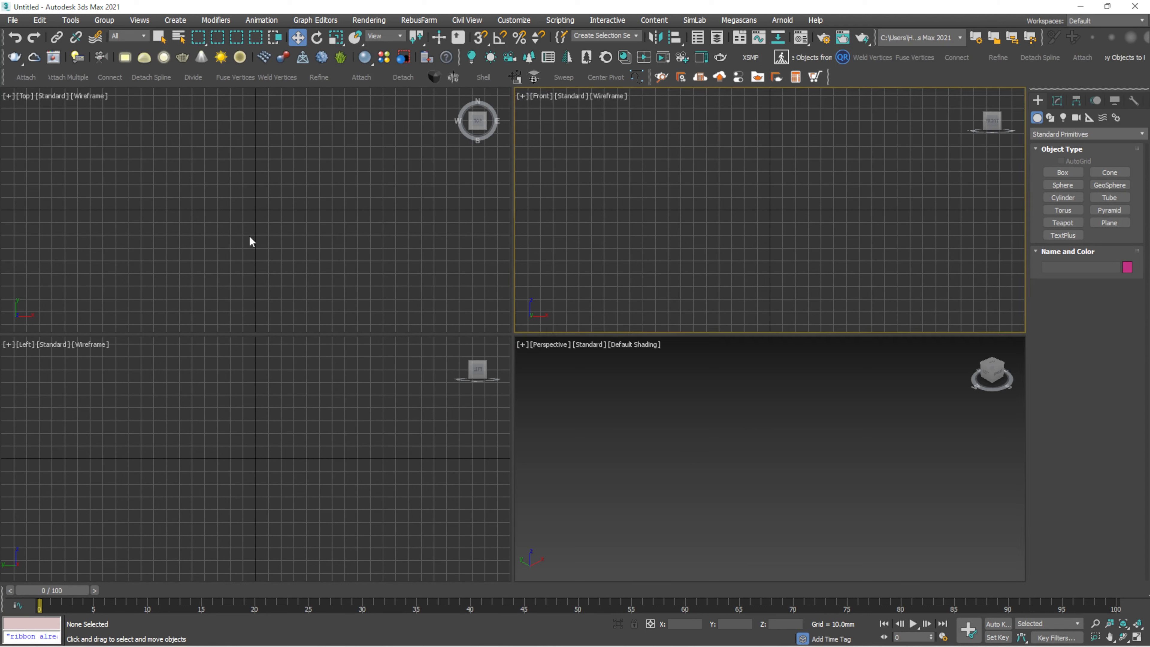
# Create a box in the Perspective view about 373 mm long, 255 mm wide and 160 mm high.
pyautogui.click(249, 236)
pyautogui.click(245, 468)
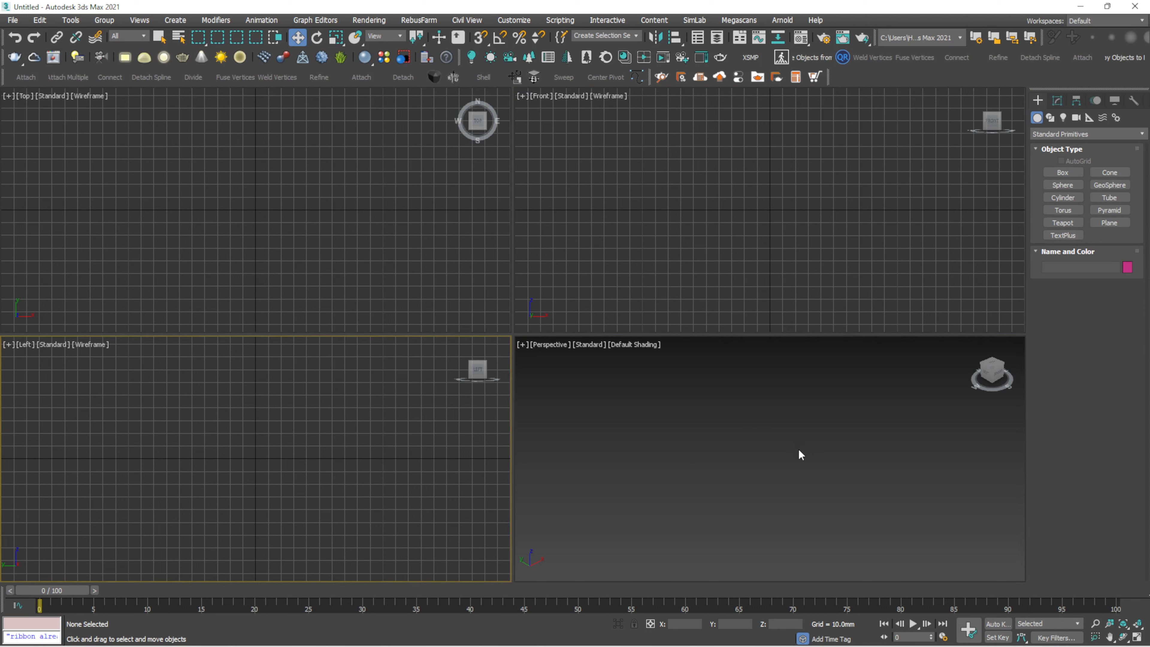
pyautogui.click(1063, 173)
pyautogui.moveTo(697, 413); pyautogui.dragTo(717, 507)
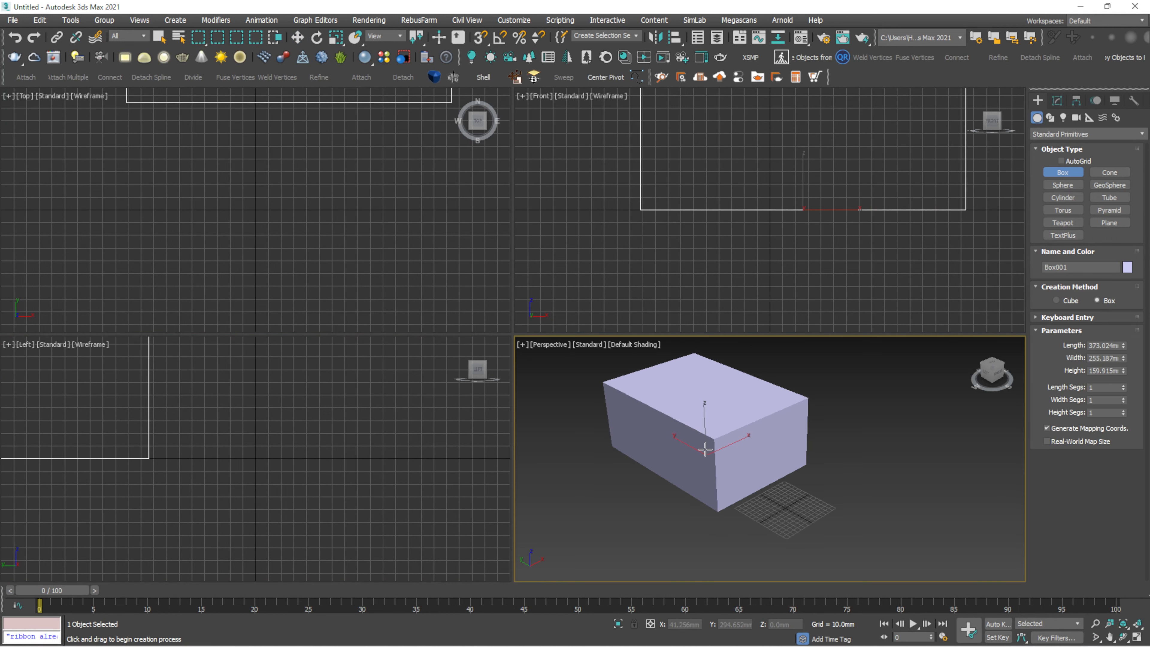
pyautogui.click(715, 447)
# Move the box along the Y axis to about Y 106 mm and leave it selected.
pyautogui.click(299, 38)
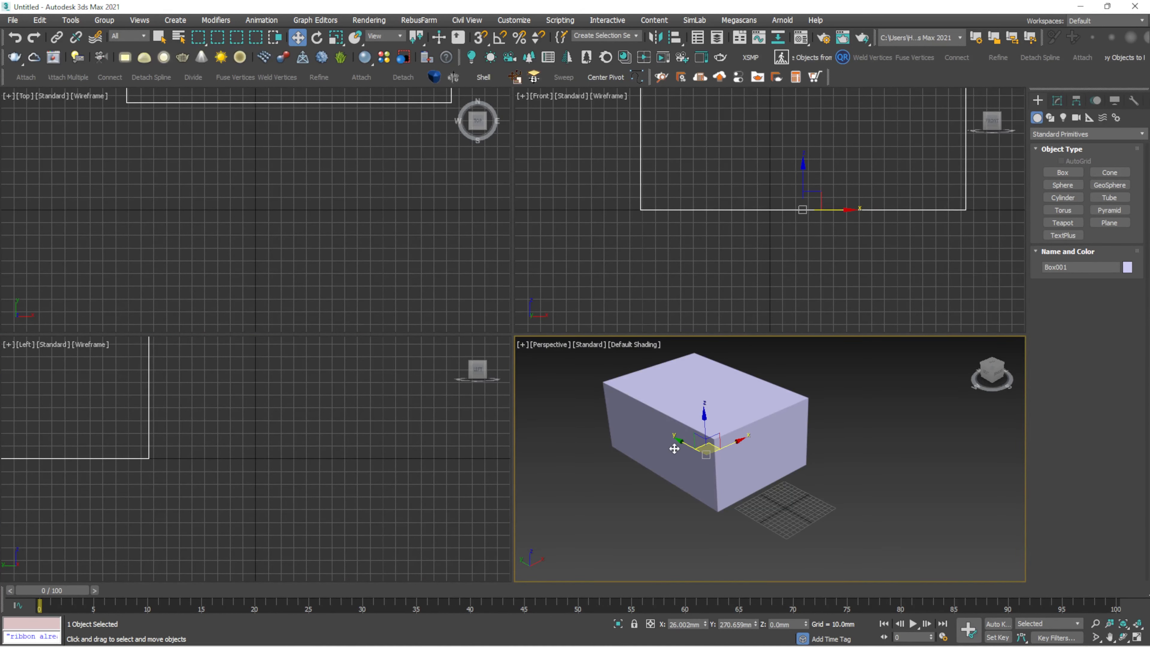
pyautogui.moveTo(682, 443); pyautogui.dragTo(741, 473)
pyautogui.click(863, 376)
pyautogui.click(756, 443)
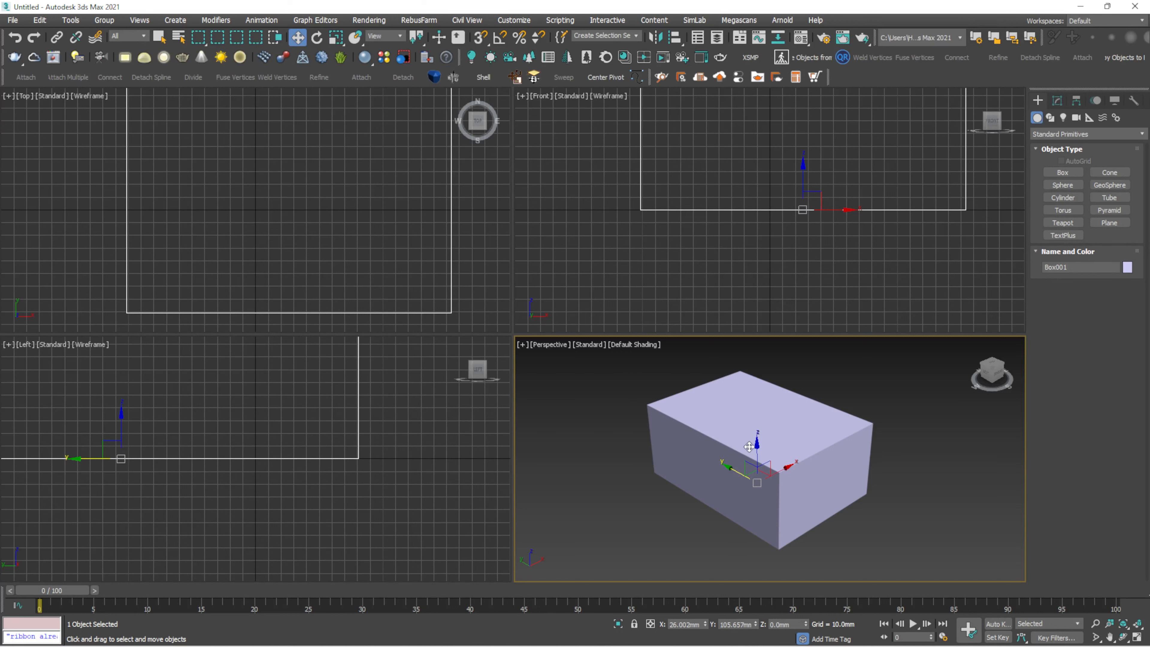
# Start saving only the selected box to a separate file named box, cancel the save and deselect the box.
pyautogui.click(11, 21)
pyautogui.moveTo(17, 186)
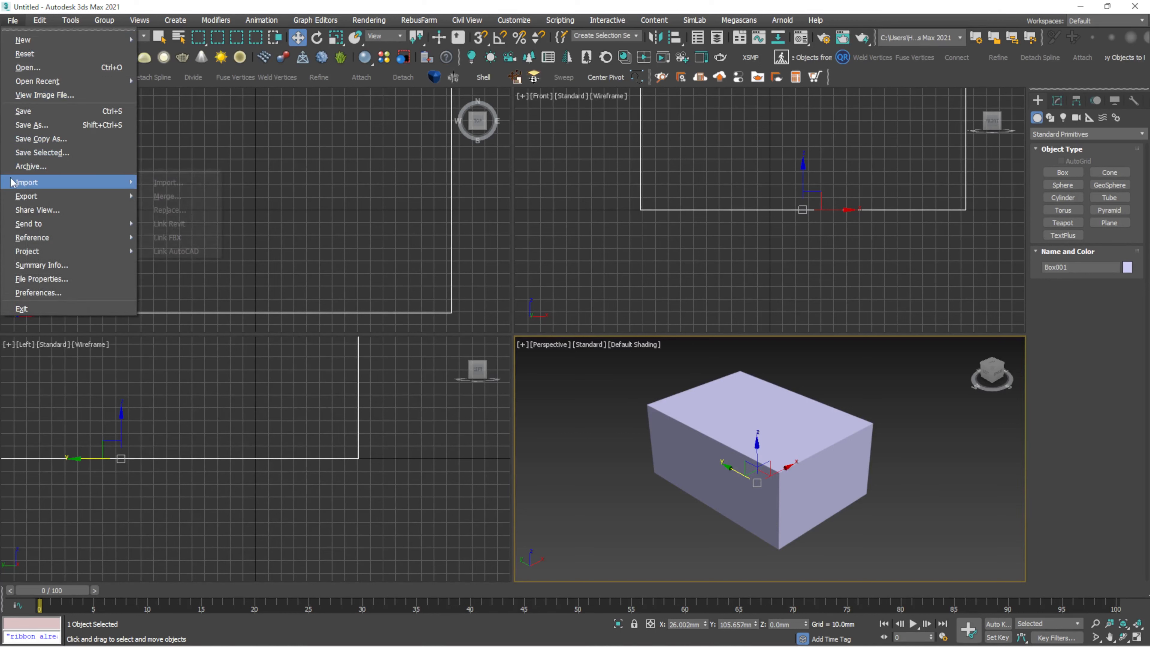
pyautogui.click(29, 151)
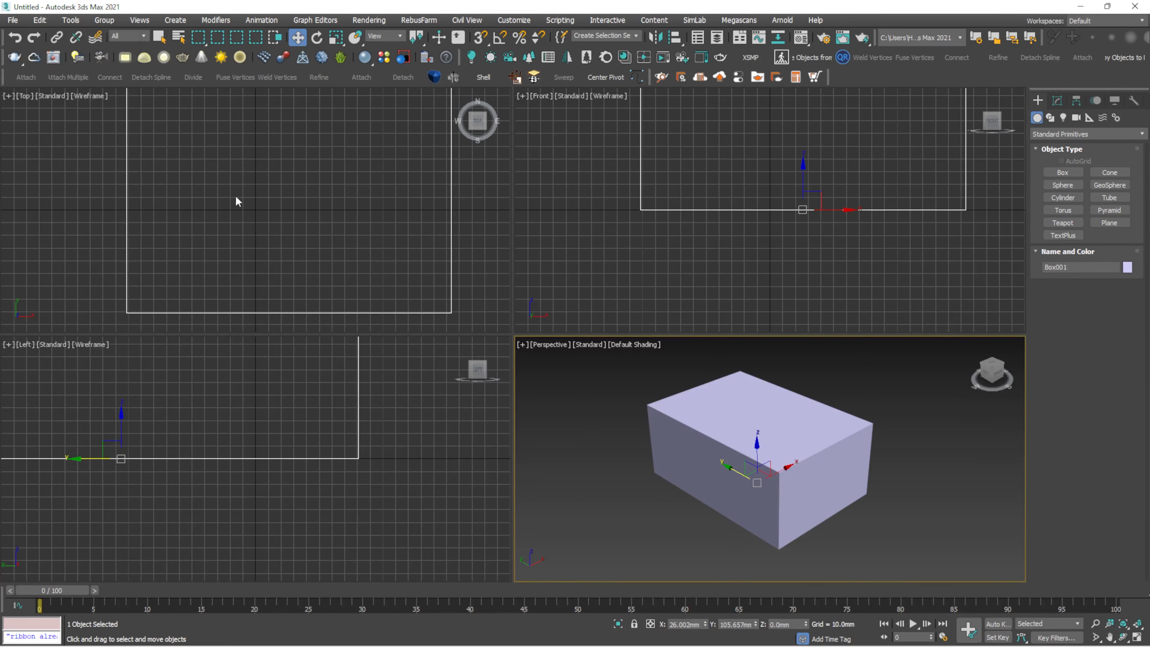
pyautogui.write('box')
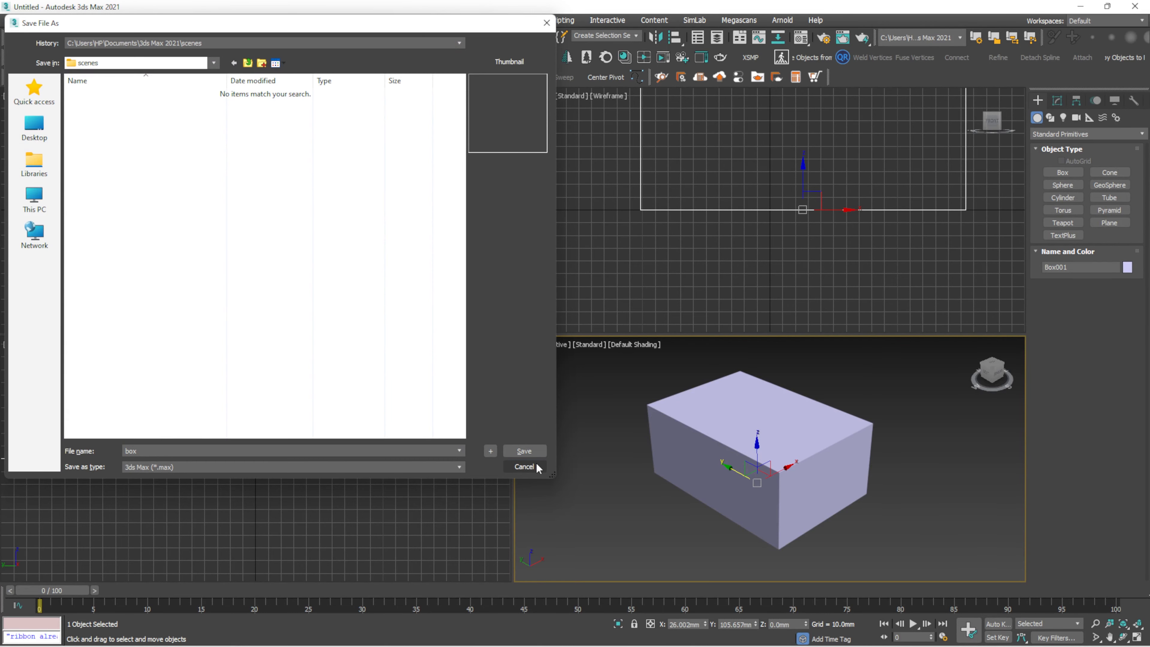
pyautogui.click(524, 466)
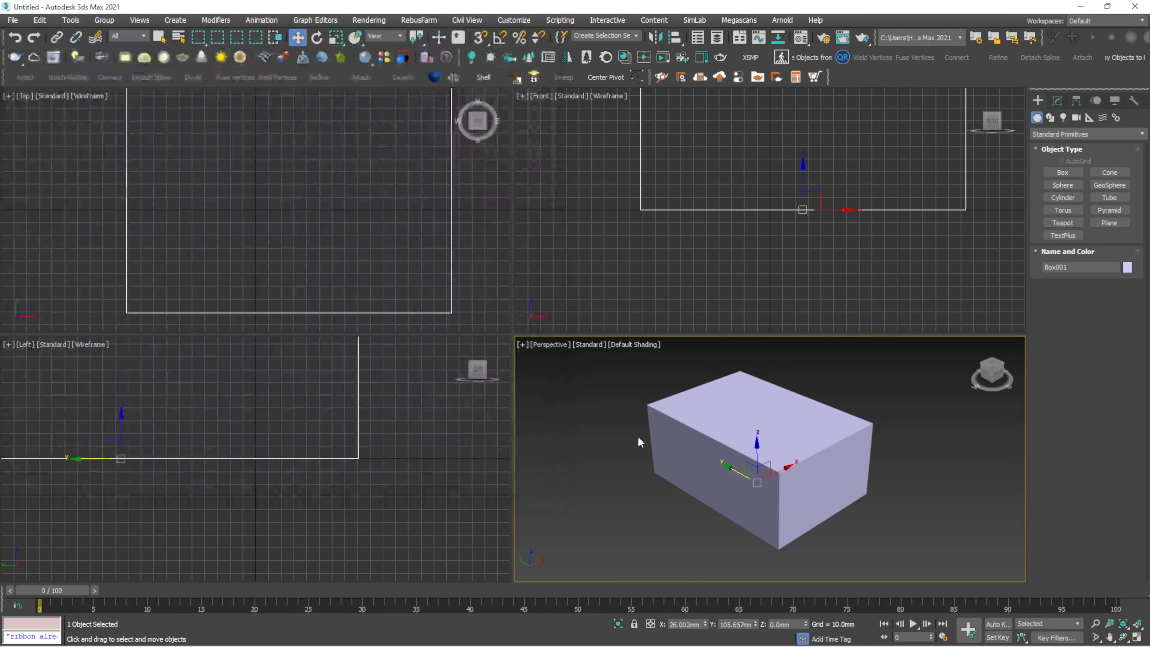
pyautogui.click(638, 436)
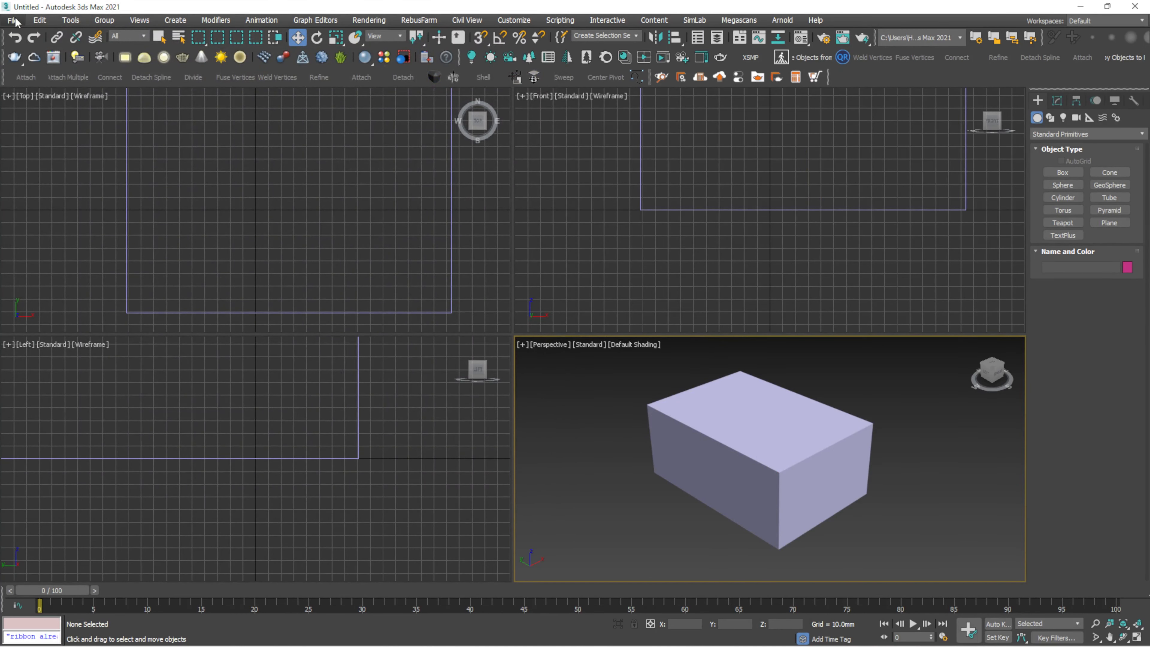
# Show the Merge command's file selection for importing objects from another scene, and cancel it.
pyautogui.click(13, 20)
pyautogui.moveTo(23, 186)
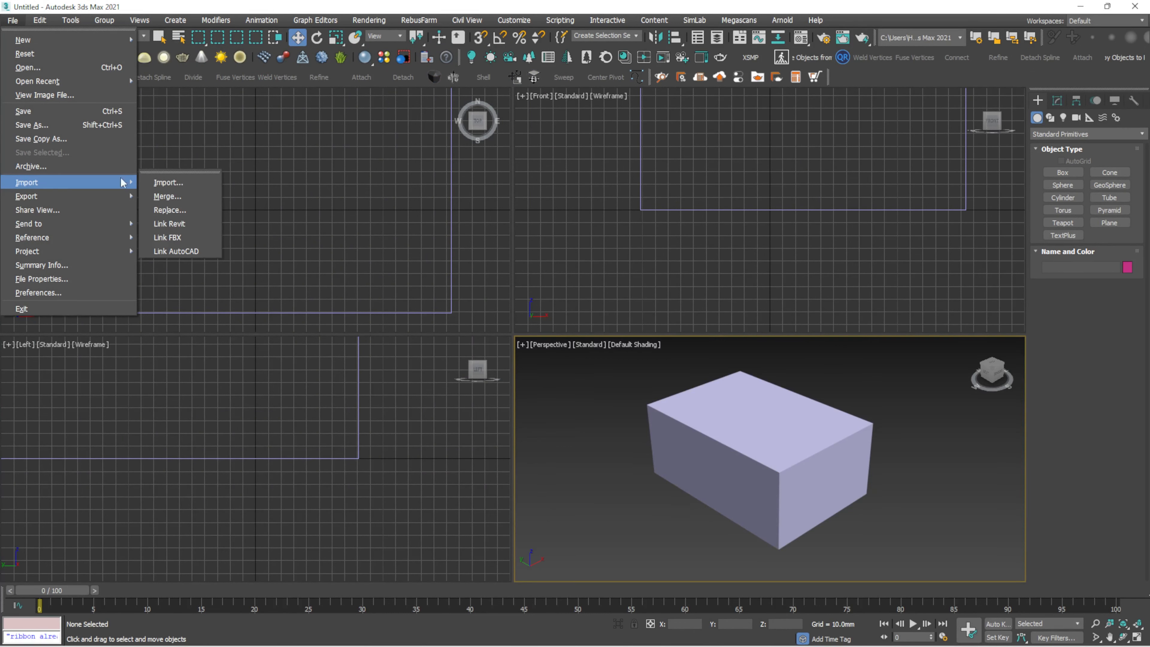
pyautogui.click(183, 196)
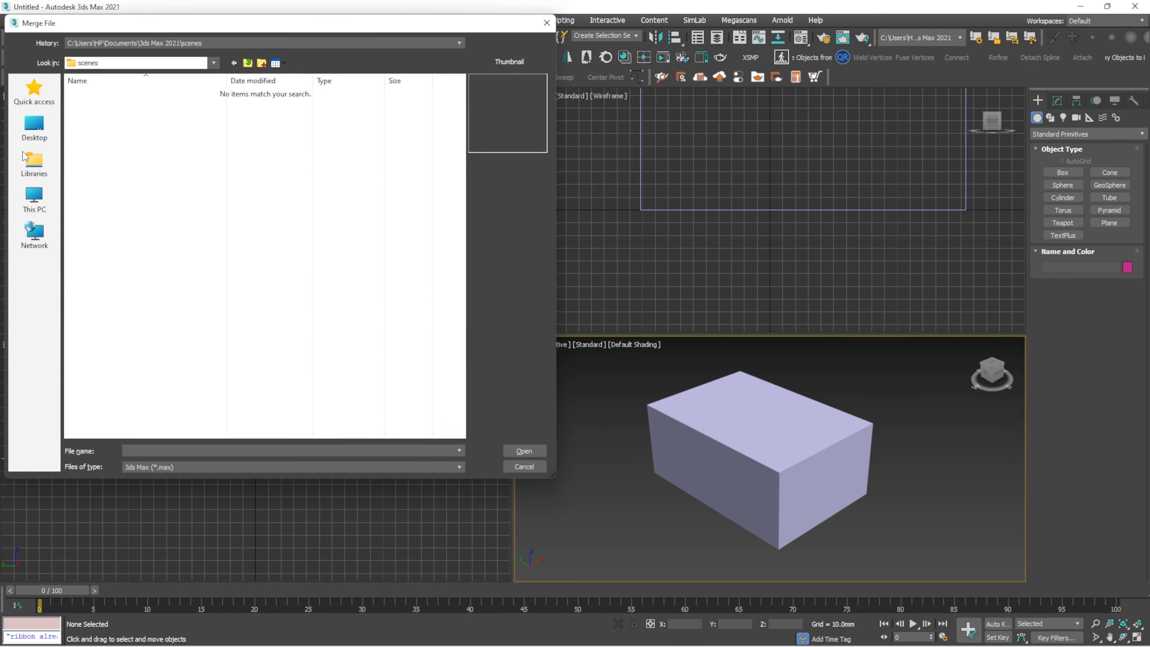
pyautogui.click(524, 466)
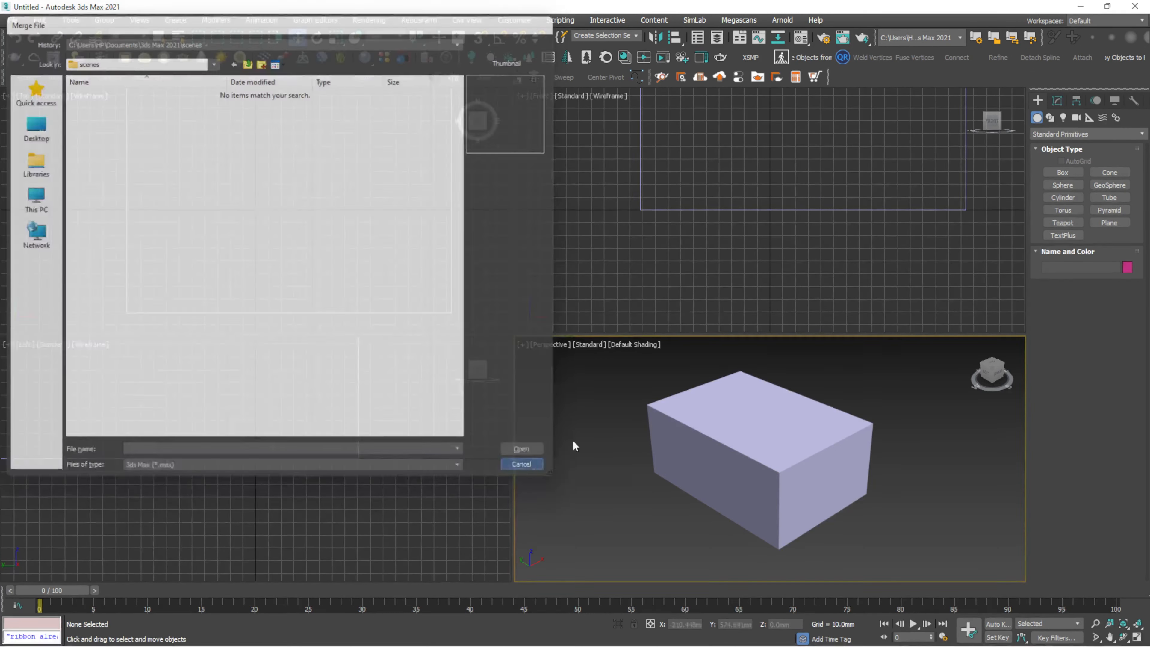
pyautogui.click(753, 438)
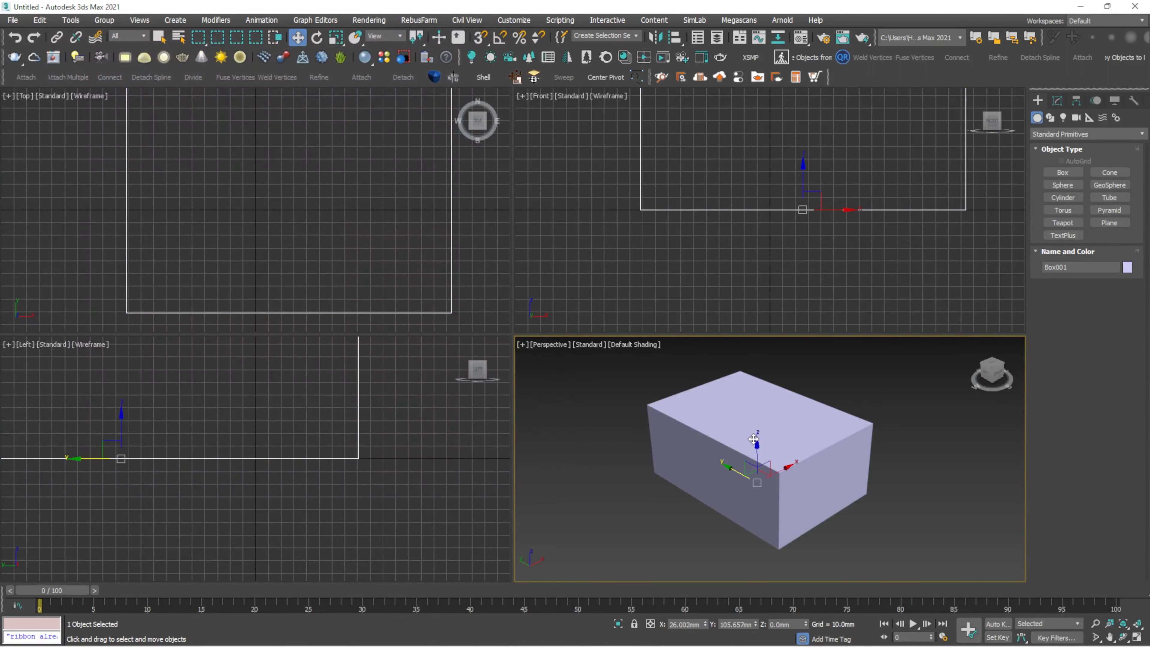
pyautogui.click(896, 378)
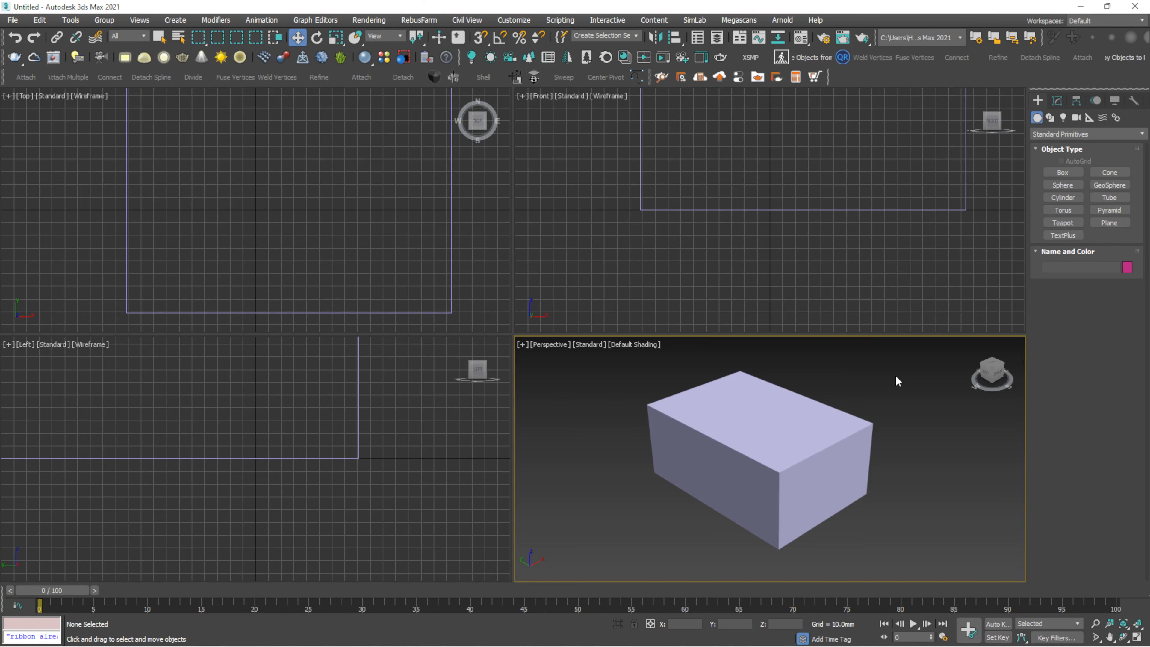
pyautogui.click(784, 450)
pyautogui.click(839, 361)
pyautogui.click(793, 413)
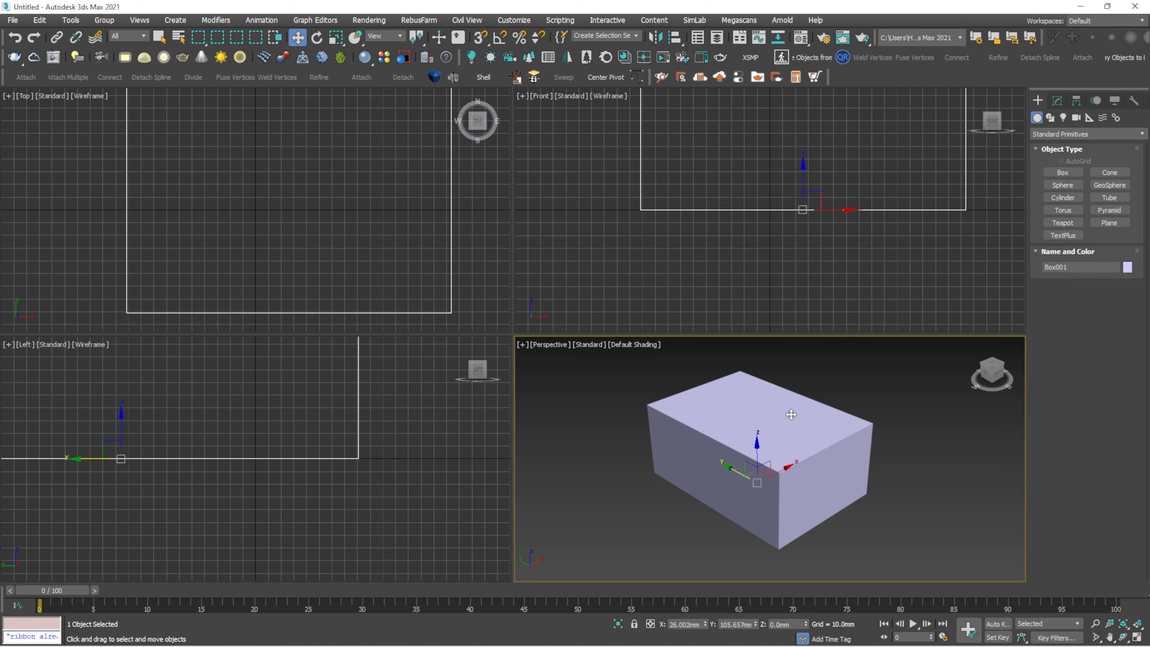
pyautogui.moveTo(793, 413); pyautogui.dragTo(732, 432, button='middle')
pyautogui.click(772, 395)
pyautogui.scroll(-4, 773, 396)
pyautogui.scroll(5, 762, 437)
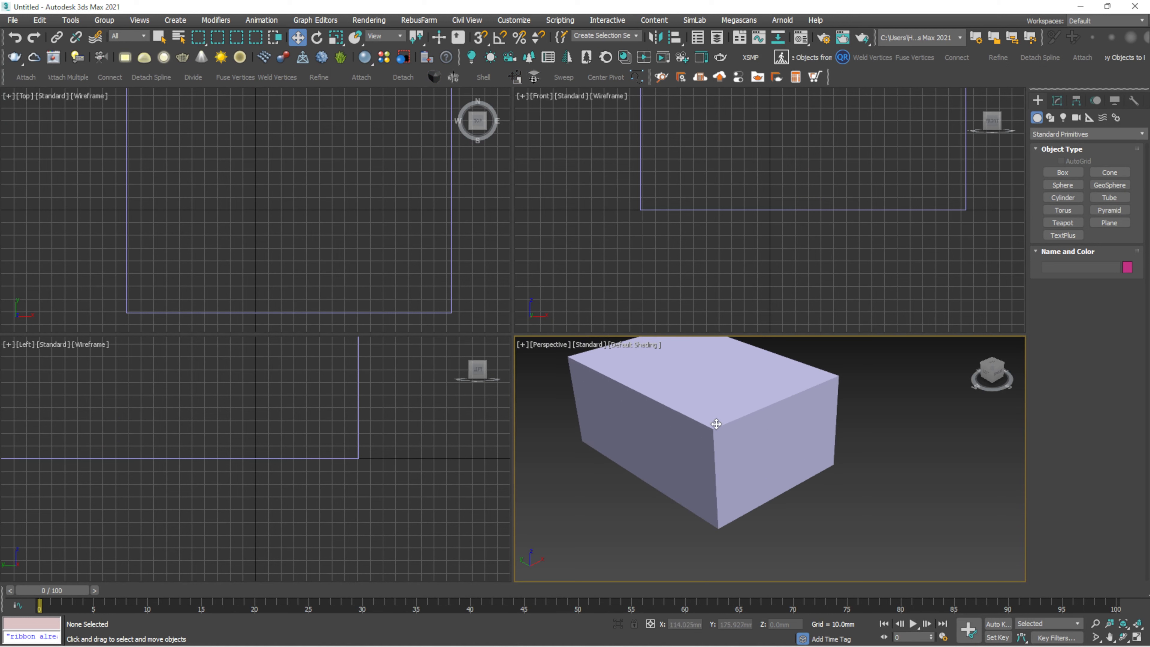
pyautogui.click(721, 474)
pyautogui.scroll(-3, 723, 481)
pyautogui.click(799, 397)
pyautogui.click(722, 444)
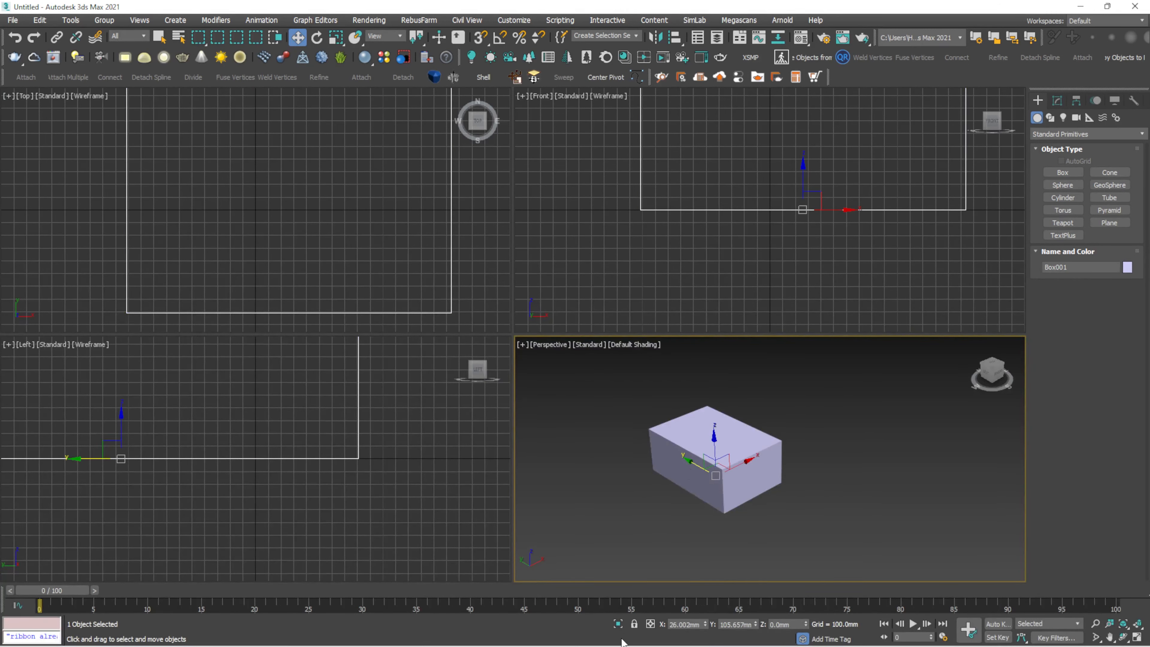
# Switch to the second, empty 3ds Max scene to look at its viewports, and return to the scene with the box.
pyautogui.moveTo(695, 633)
pyautogui.click(703, 590)
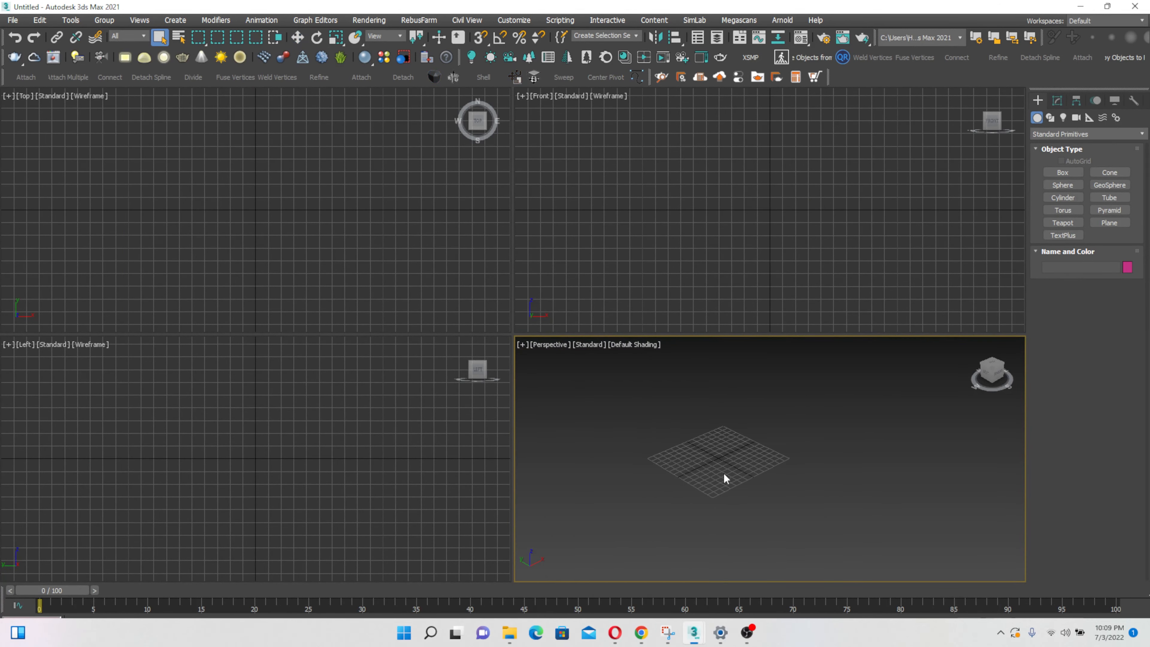
pyautogui.click(819, 249)
pyautogui.click(321, 403)
pyautogui.click(707, 408)
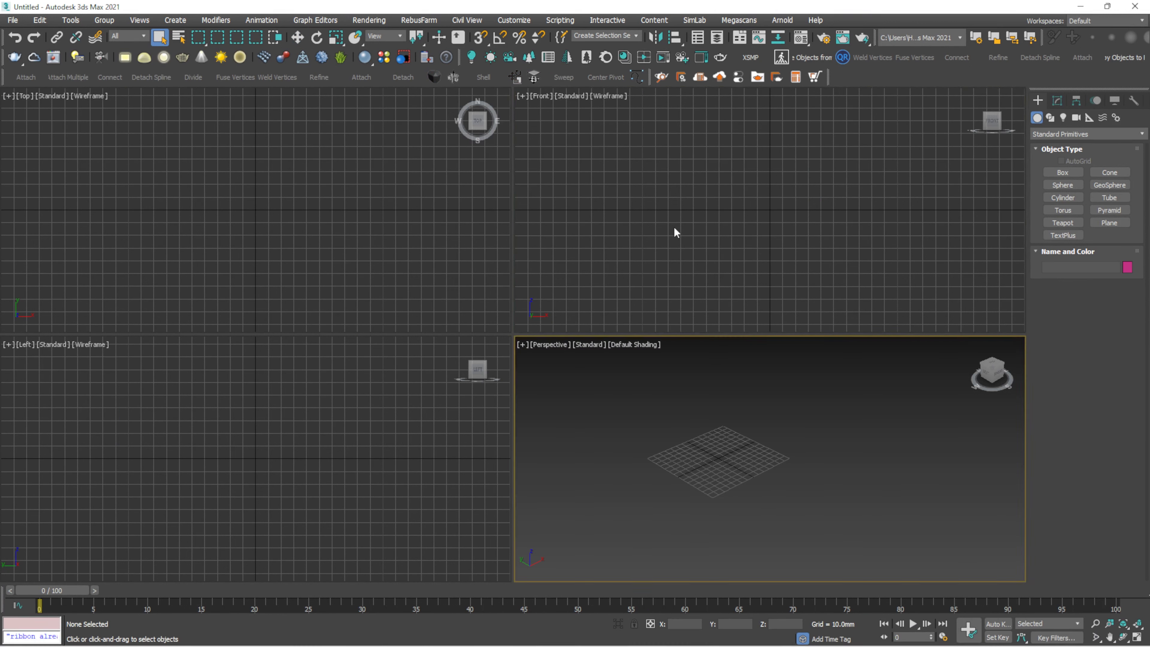
pyautogui.moveTo(694, 632)
pyautogui.click(661, 582)
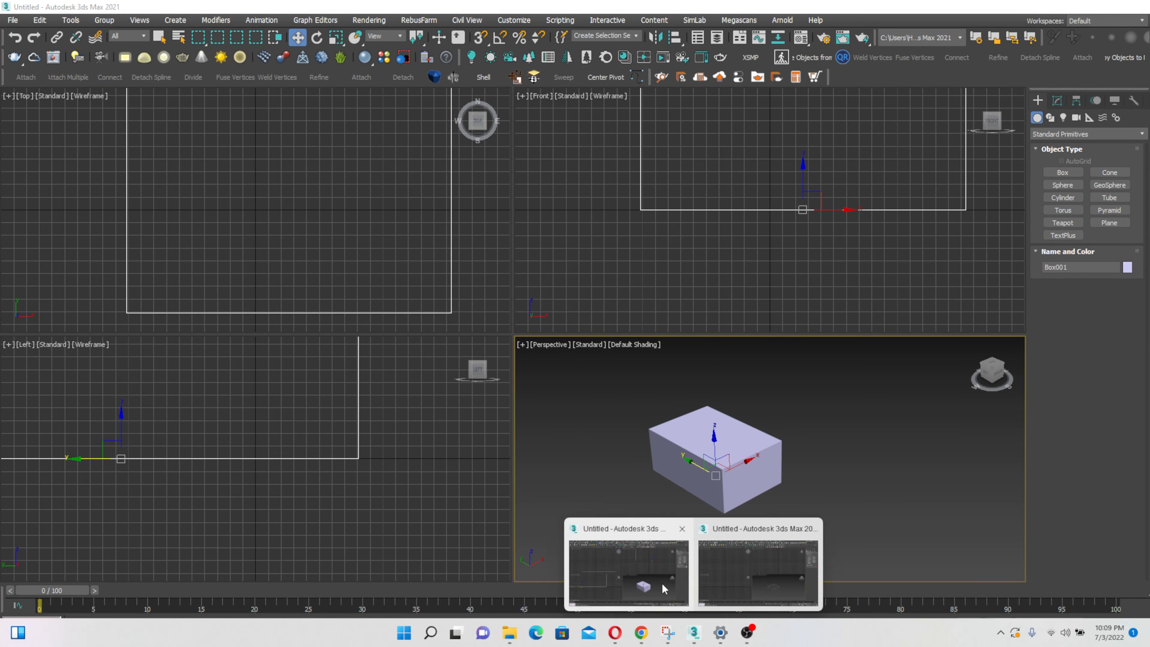
pyautogui.scroll(5, 687, 459)
pyautogui.scroll(-4, 592, 446)
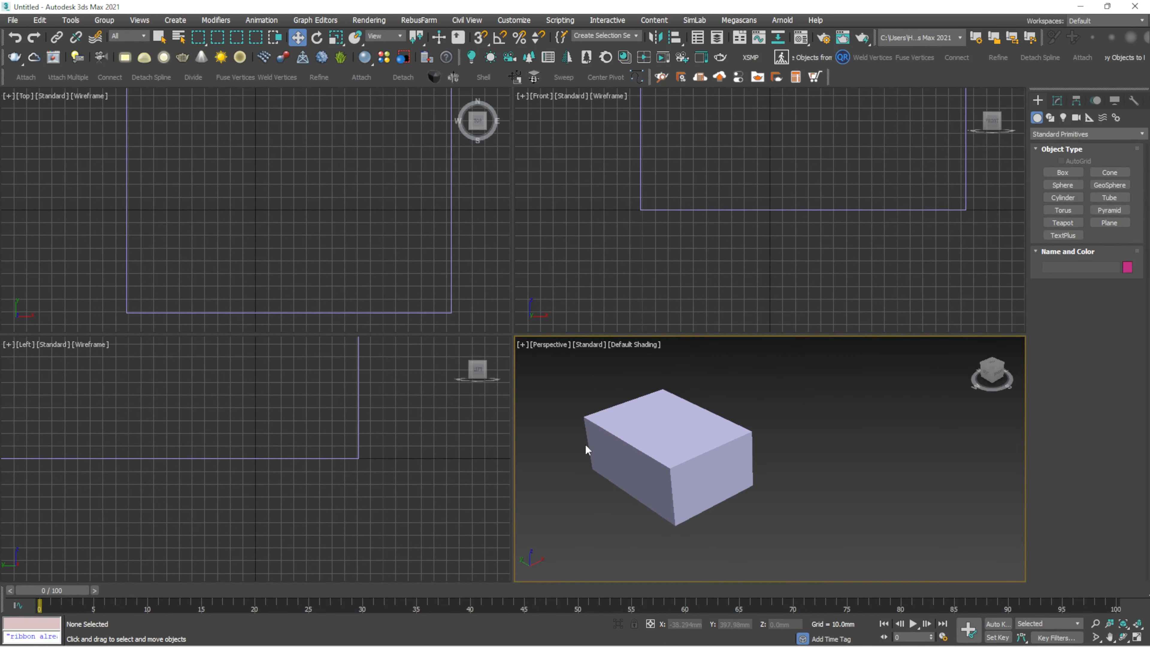
pyautogui.click(653, 431)
# Run the CopyPasteObjects macroscript from the 2022 scripts folder.
pyautogui.click(567, 23)
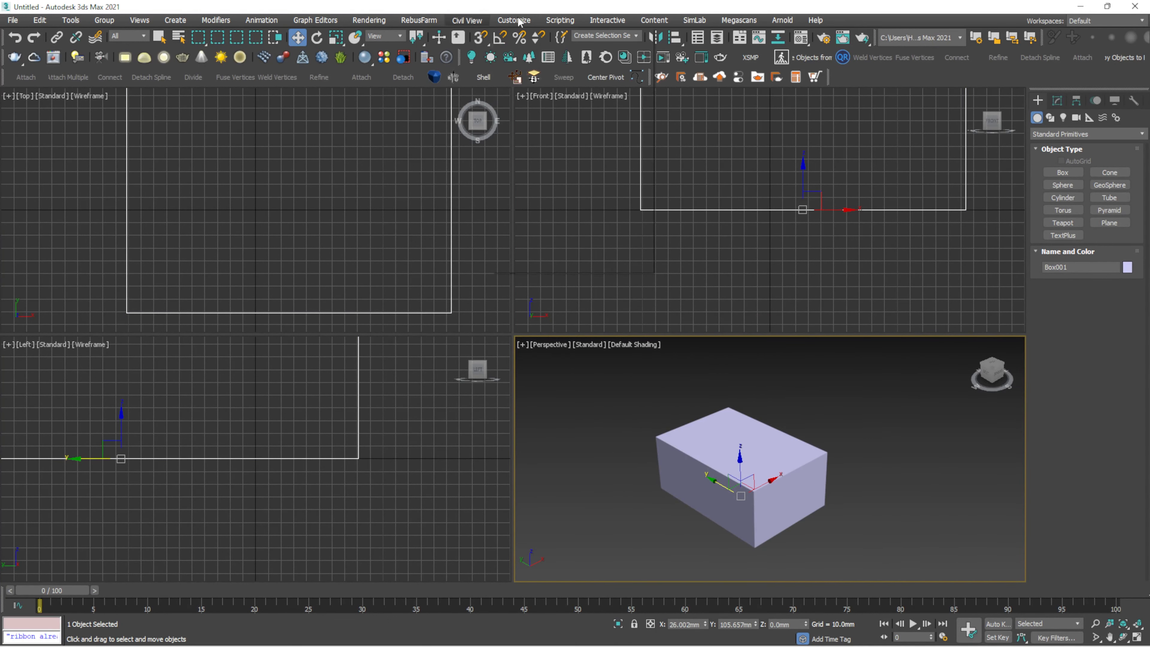
pyautogui.click(558, 22)
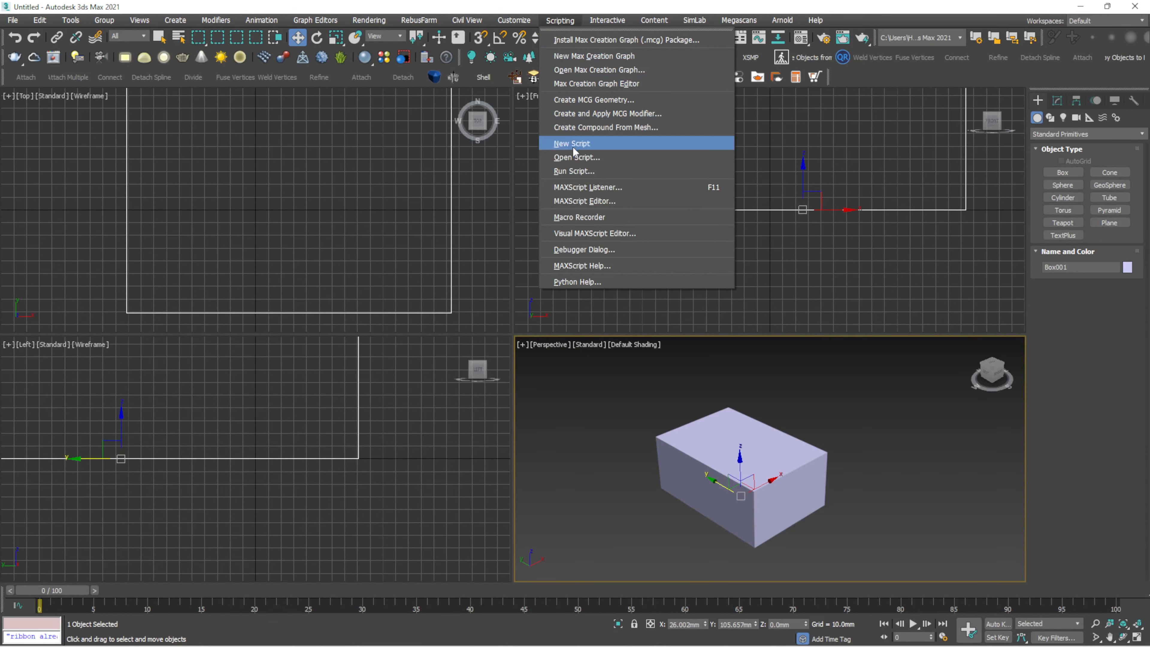
pyautogui.click(566, 170)
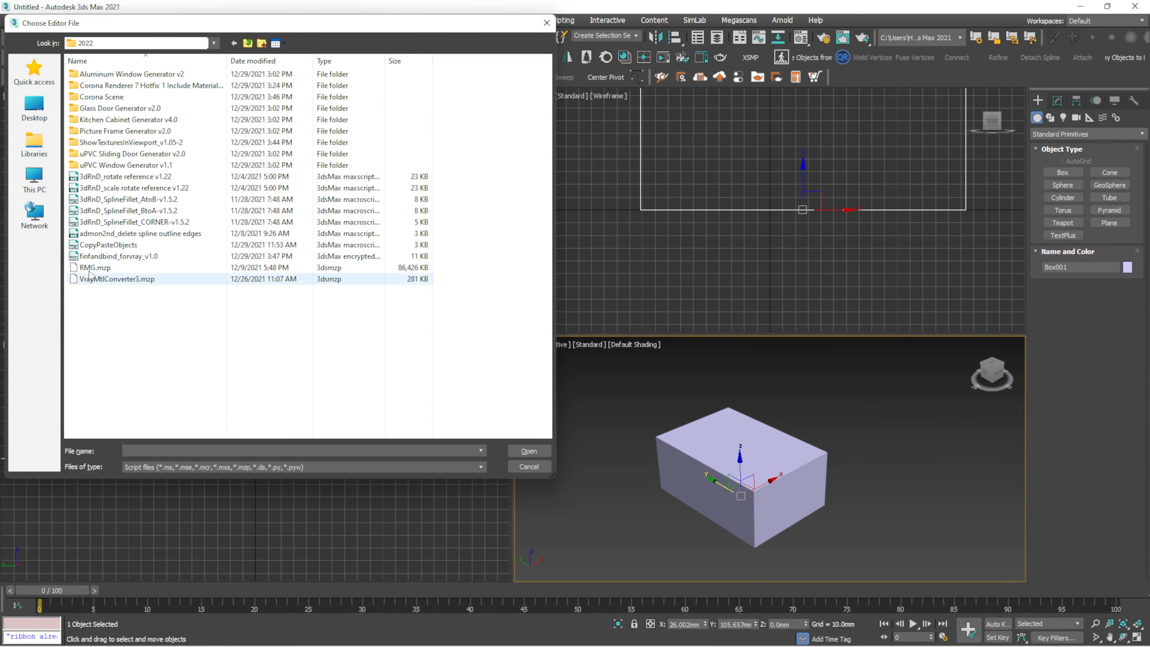
pyautogui.click(99, 247)
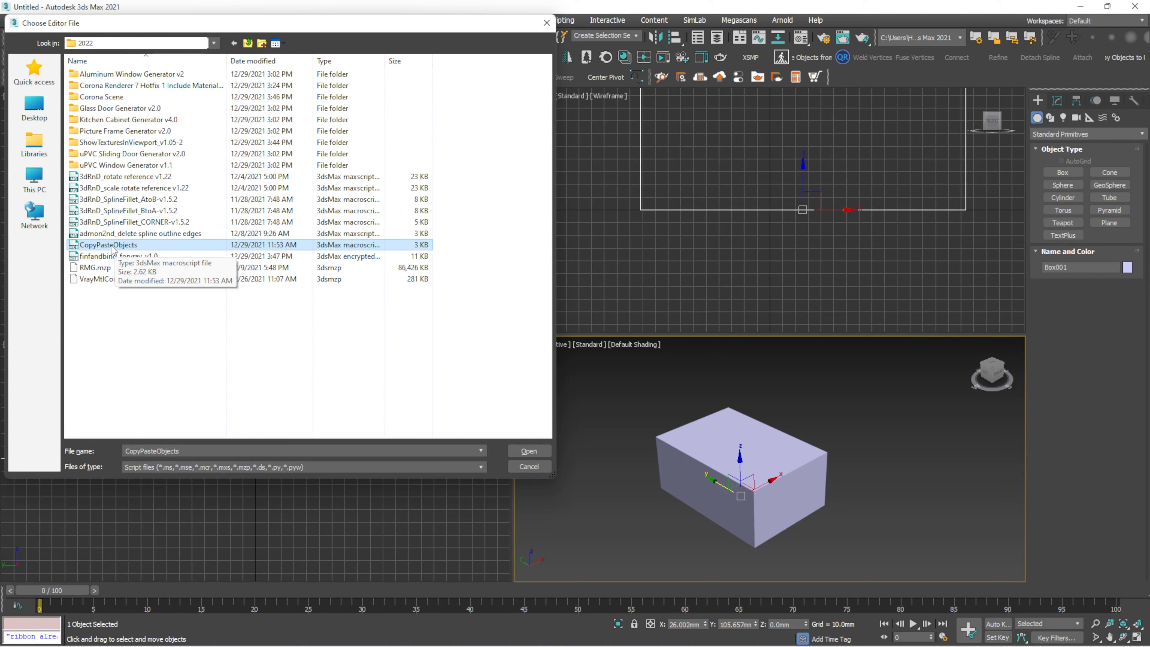
pyautogui.doubleClick(110, 245)
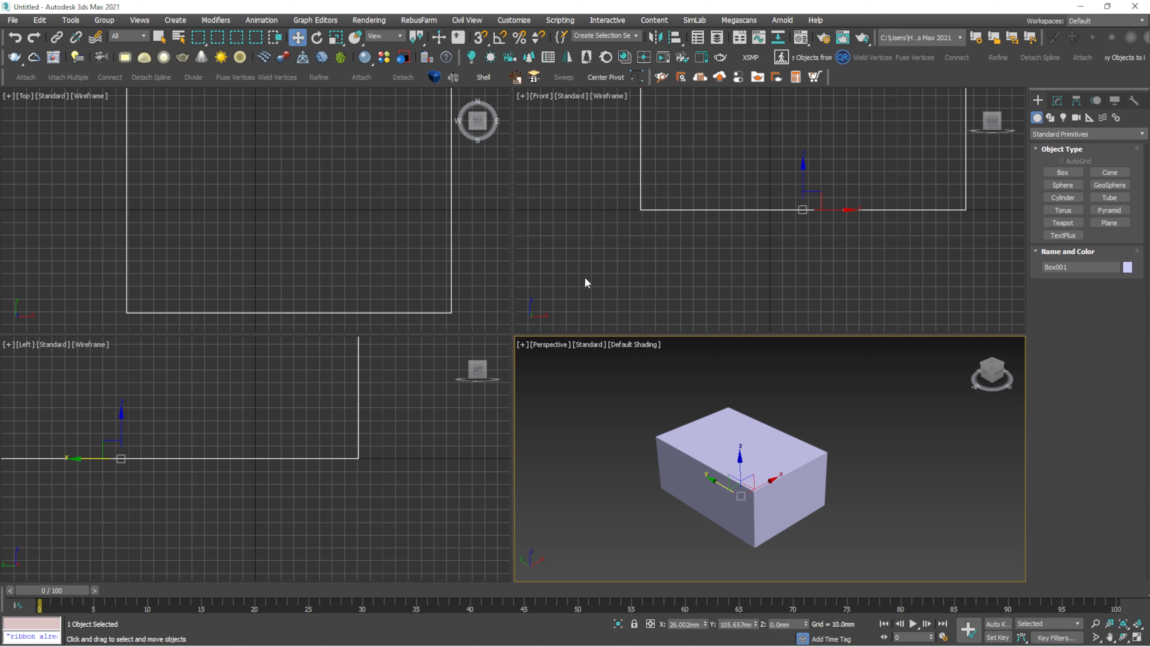
# Open the user interface customization settings for toolbars.
pyautogui.click(514, 21)
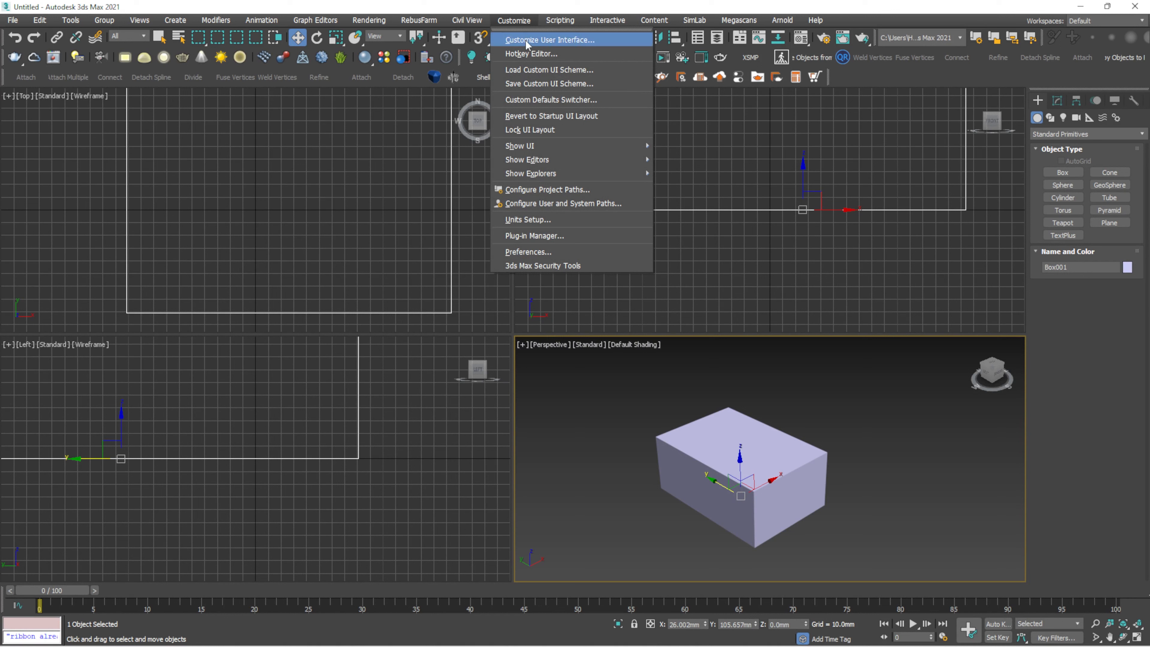
pyautogui.click(525, 40)
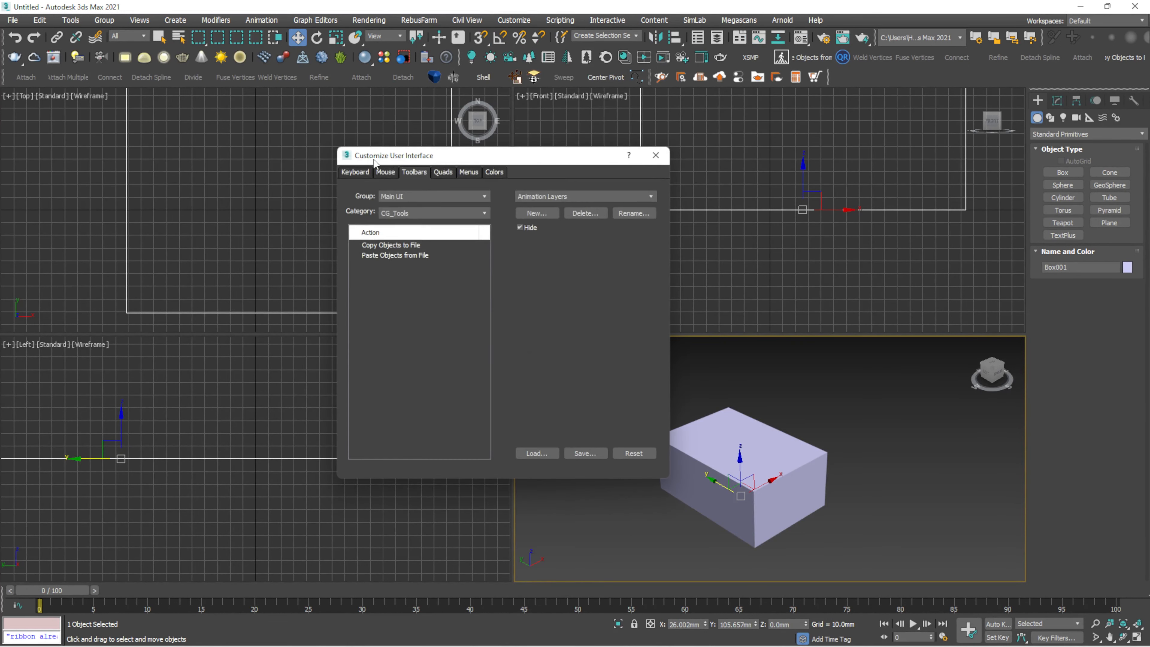
pyautogui.click(357, 172)
pyautogui.click(385, 173)
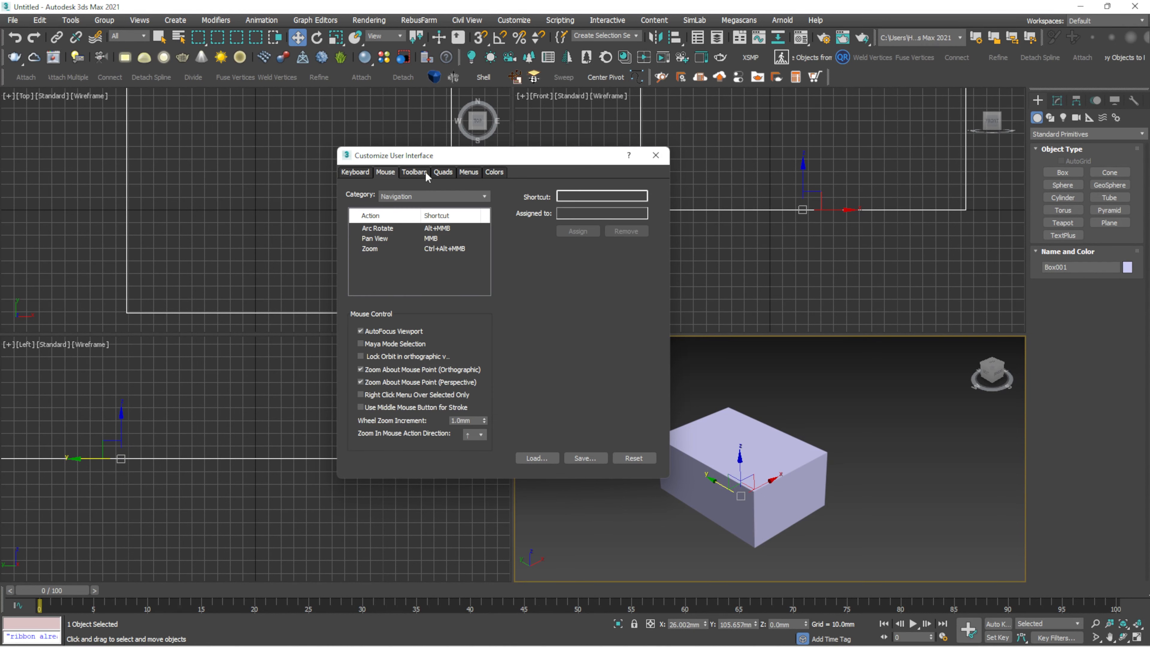
pyautogui.click(425, 173)
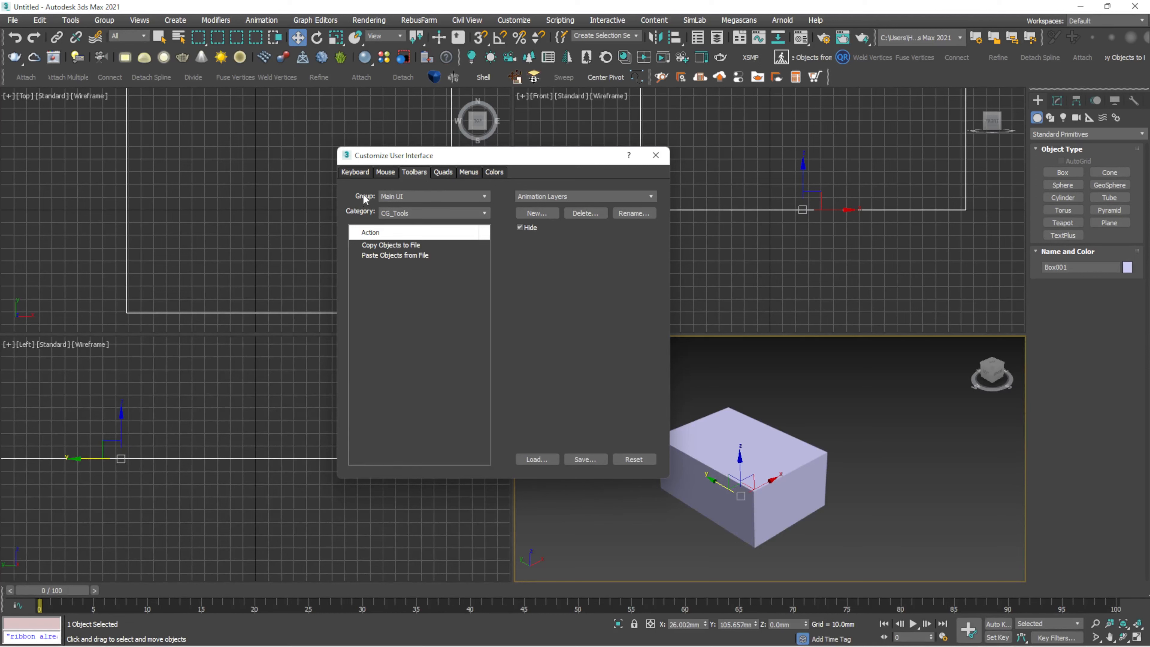
# Show the toolbar actions of the CG_Tools category in the Main UI group.
pyautogui.click(397, 215)
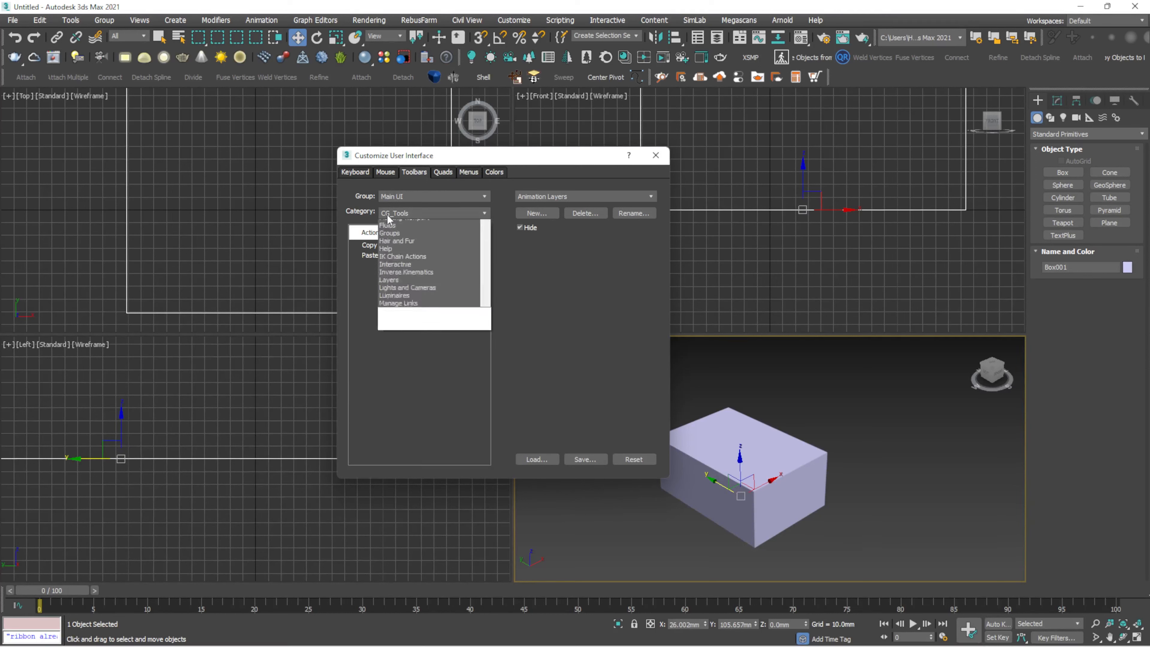
pyautogui.scroll(-8, 400, 388)
pyautogui.scroll(10, 400, 388)
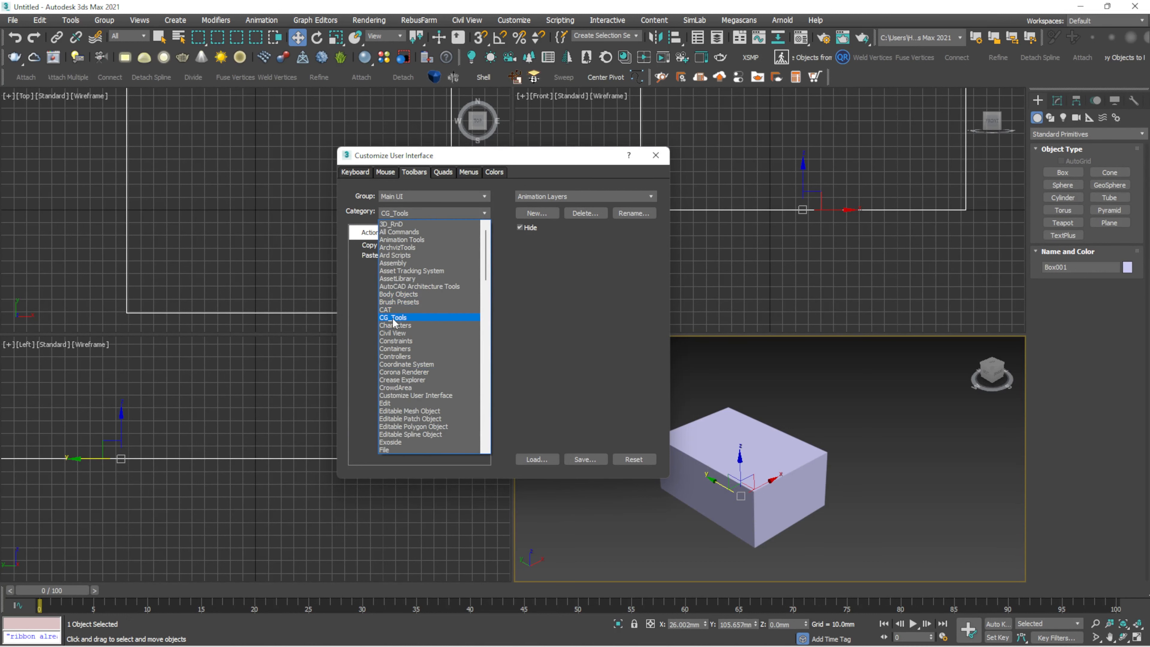
pyautogui.click(393, 319)
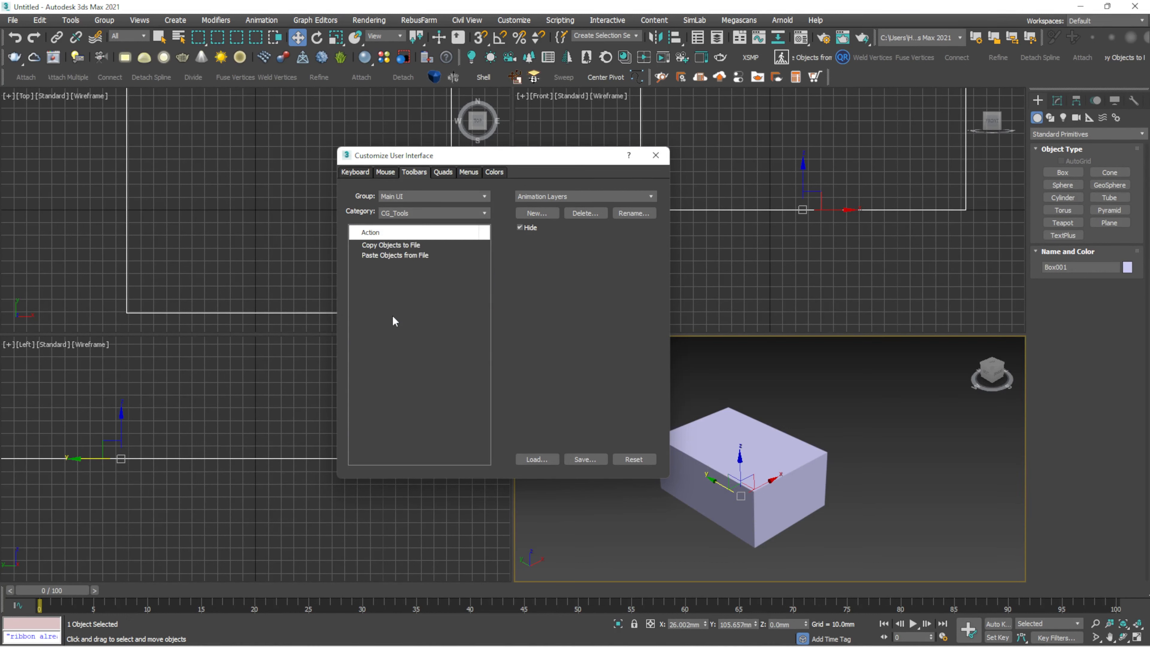
pyautogui.click(405, 214)
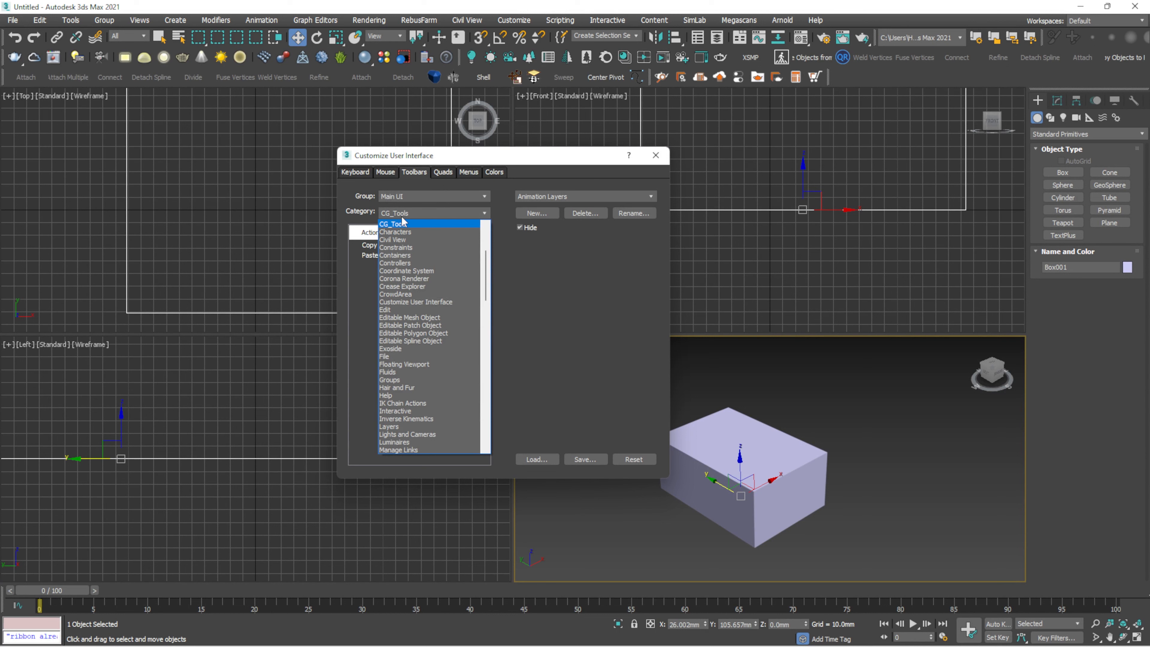
pyautogui.click(392, 225)
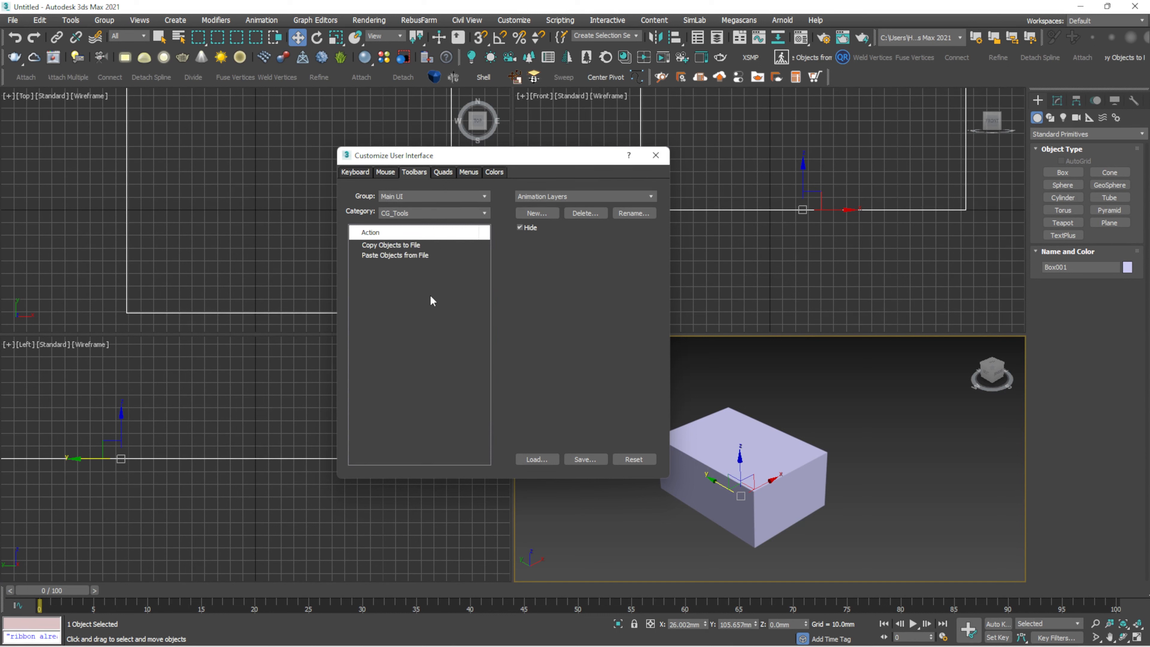
# Add the Copy Objects to File and Paste Objects from File actions to the main toolbar and close the customization settings.
pyautogui.click(383, 247)
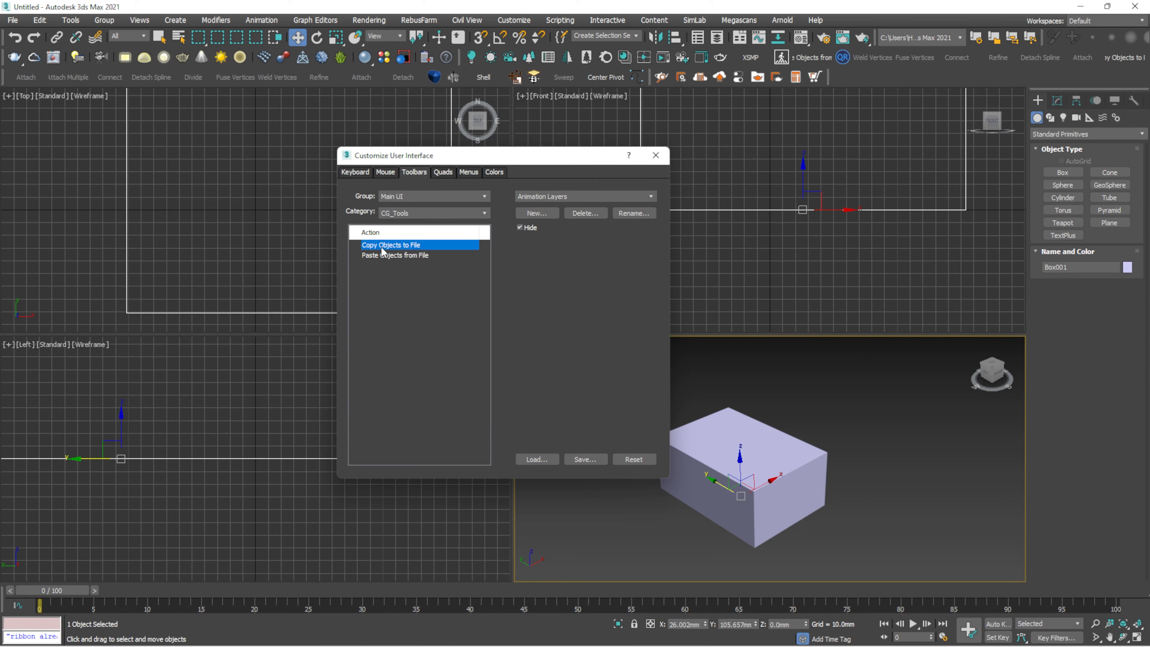
pyautogui.click(396, 256)
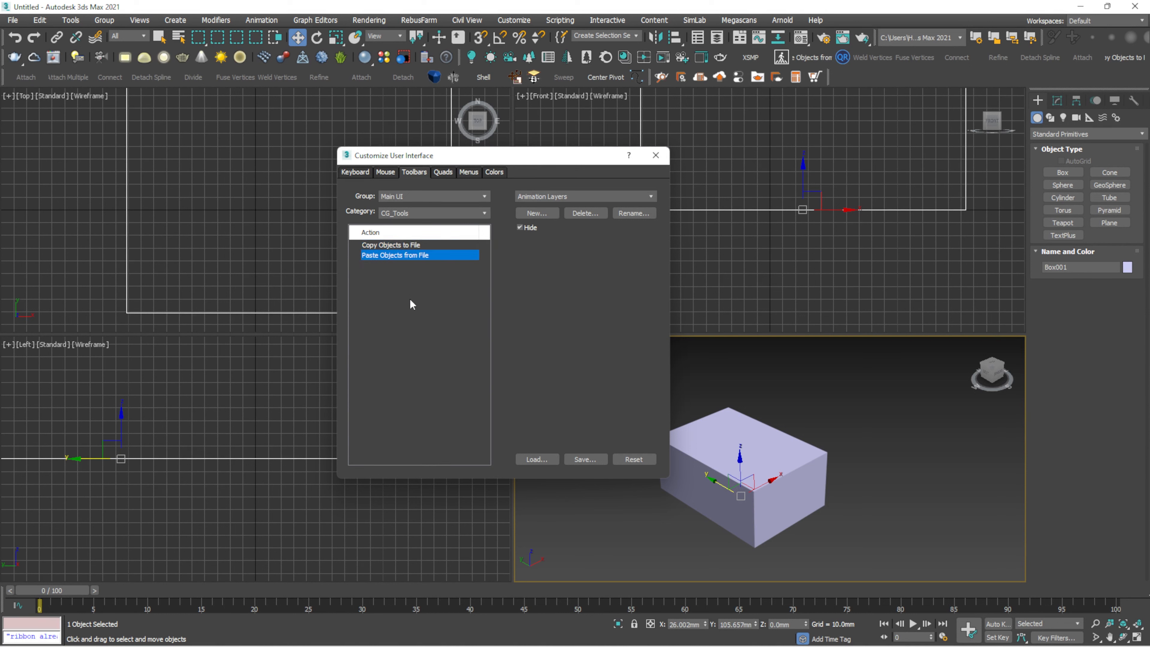
pyautogui.click(382, 247)
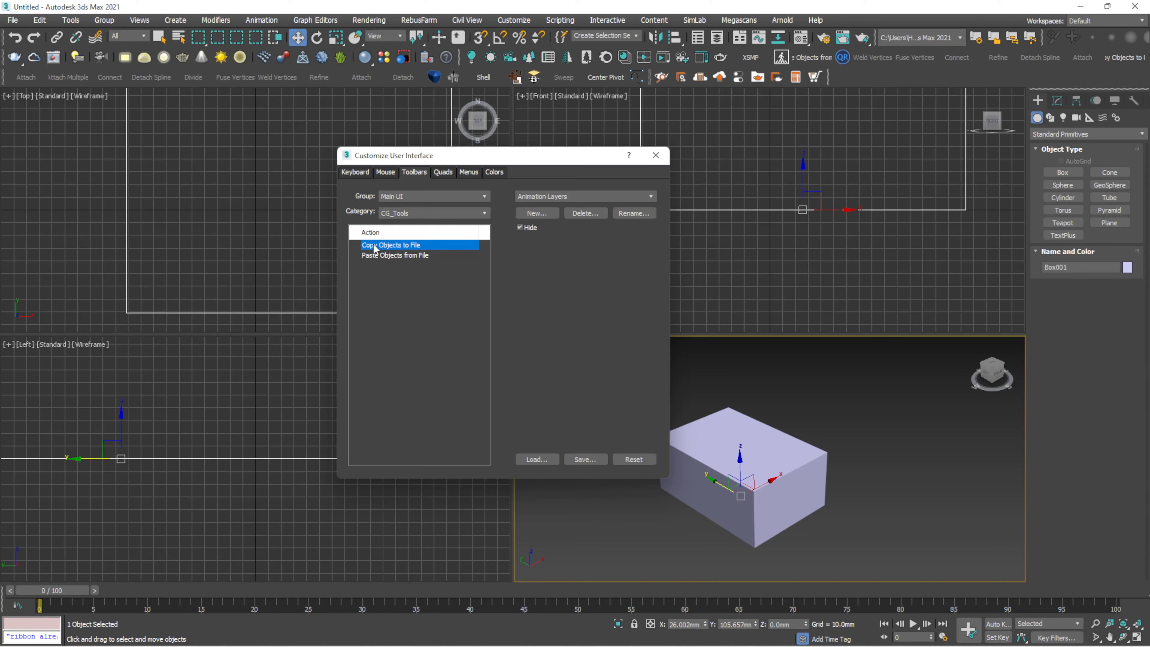
pyautogui.moveTo(375, 248); pyautogui.dragTo(839, 78)
pyautogui.moveTo(370, 253); pyautogui.dragTo(873, 113)
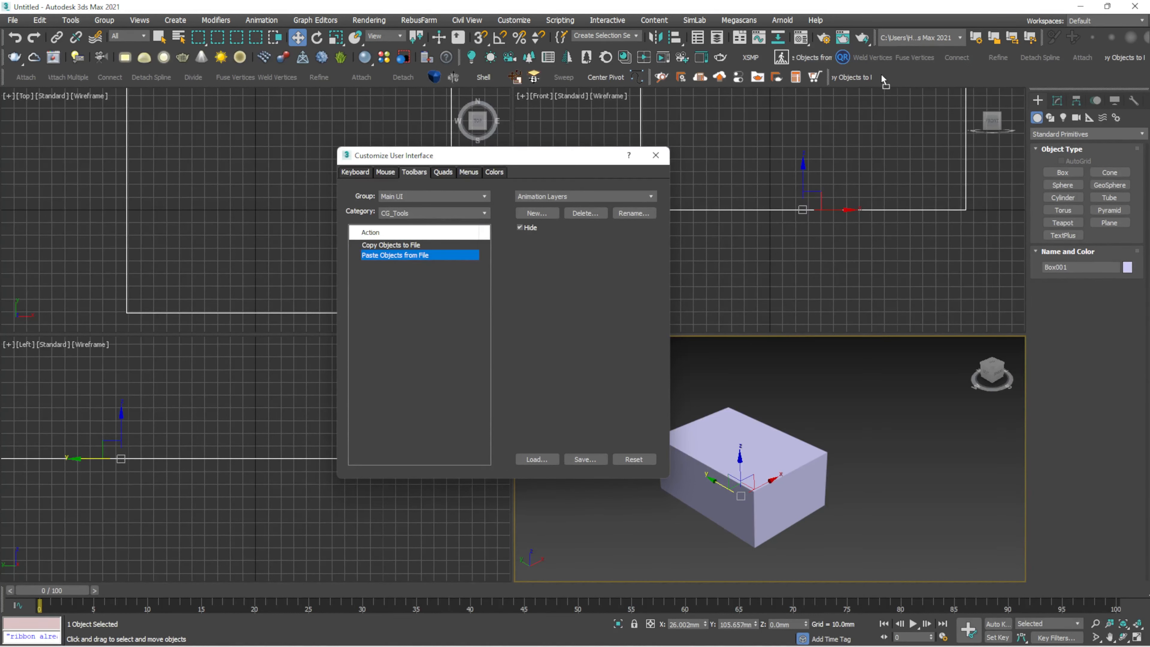
pyautogui.moveTo(882, 74); pyautogui.dragTo(883, 71)
pyautogui.click(656, 155)
pyautogui.click(867, 171)
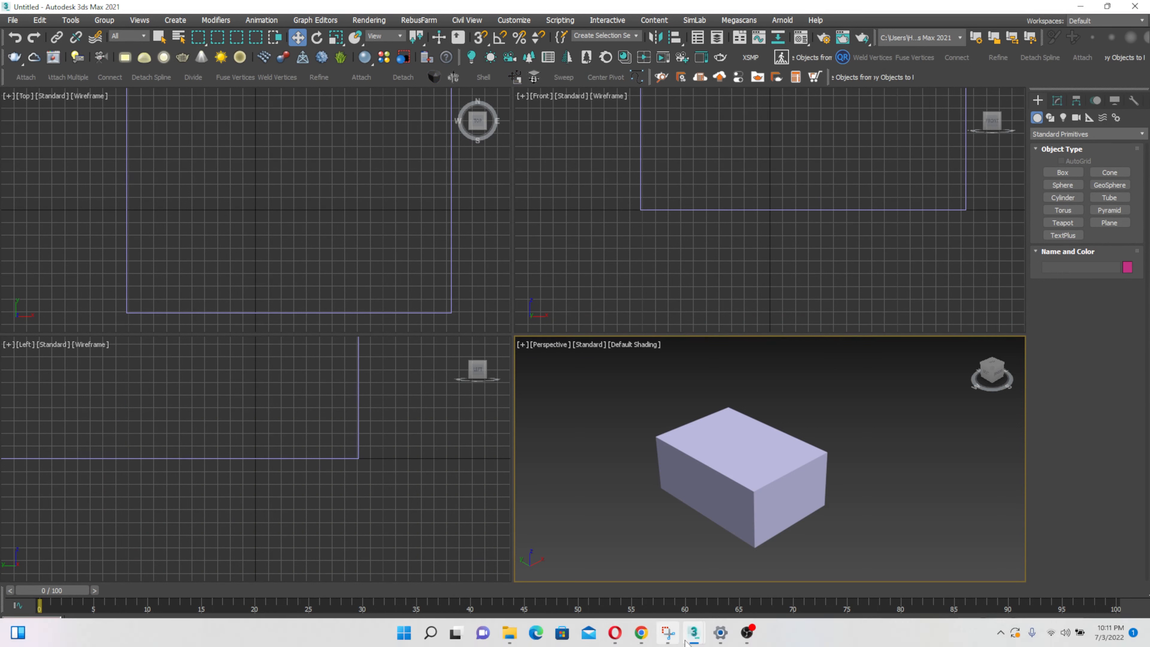
# Switch to the second, empty 3ds Max scene and activate its Front viewport.
pyautogui.moveTo(693, 640)
pyautogui.click(742, 567)
pyautogui.click(285, 221)
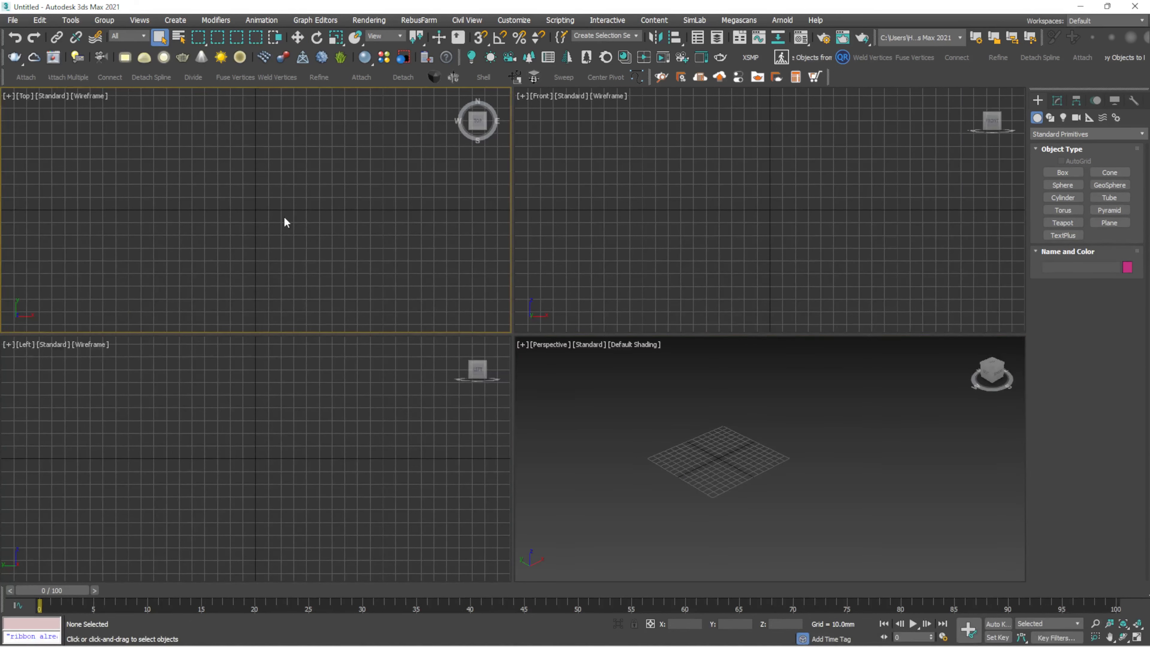
pyautogui.click(664, 414)
pyautogui.click(732, 283)
pyautogui.click(315, 224)
pyautogui.click(366, 378)
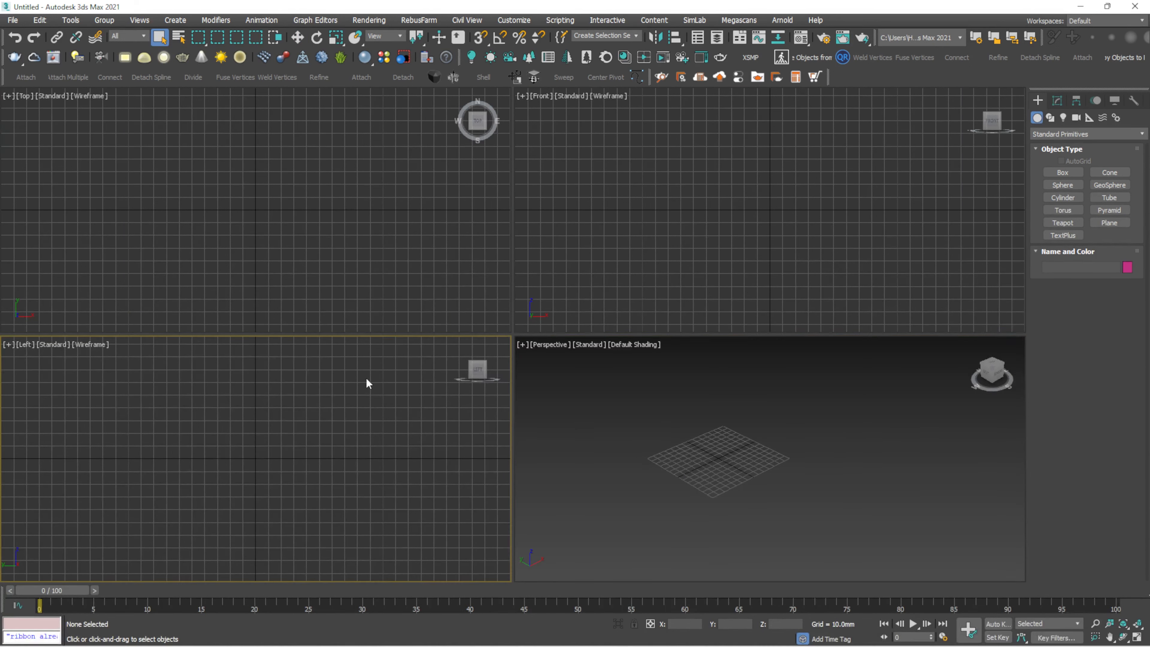
pyautogui.click(609, 395)
pyautogui.click(680, 231)
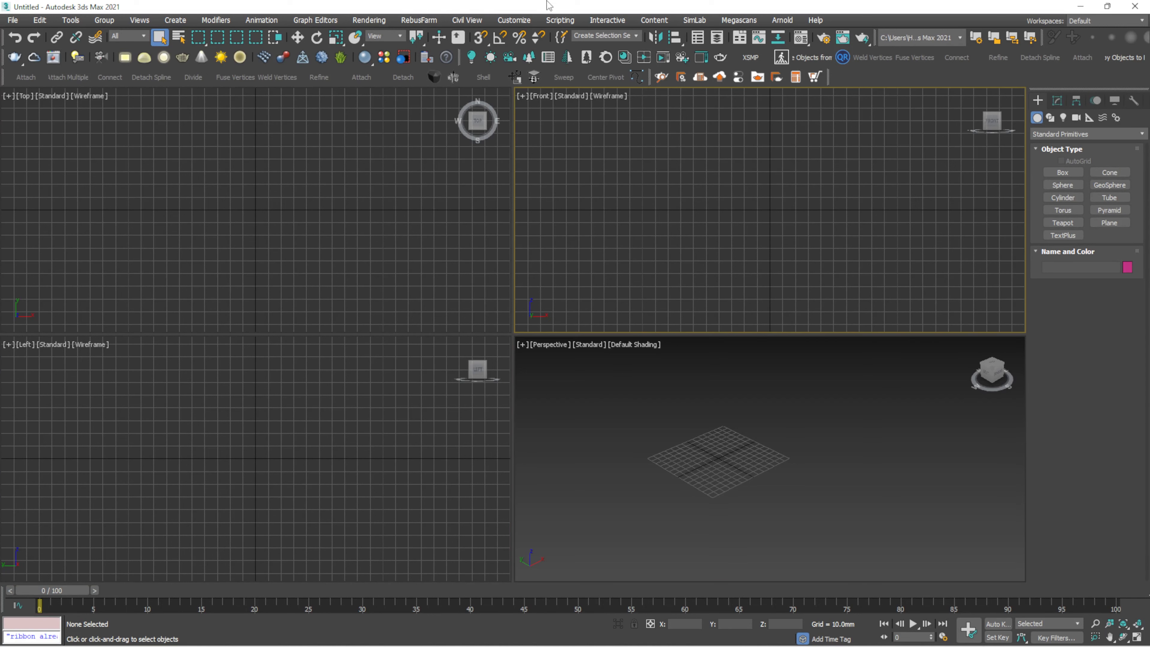
# Run the CopyPasteObjects macroscript from the 2022 folder on the My Passport drive in the empty scene.
pyautogui.click(561, 20)
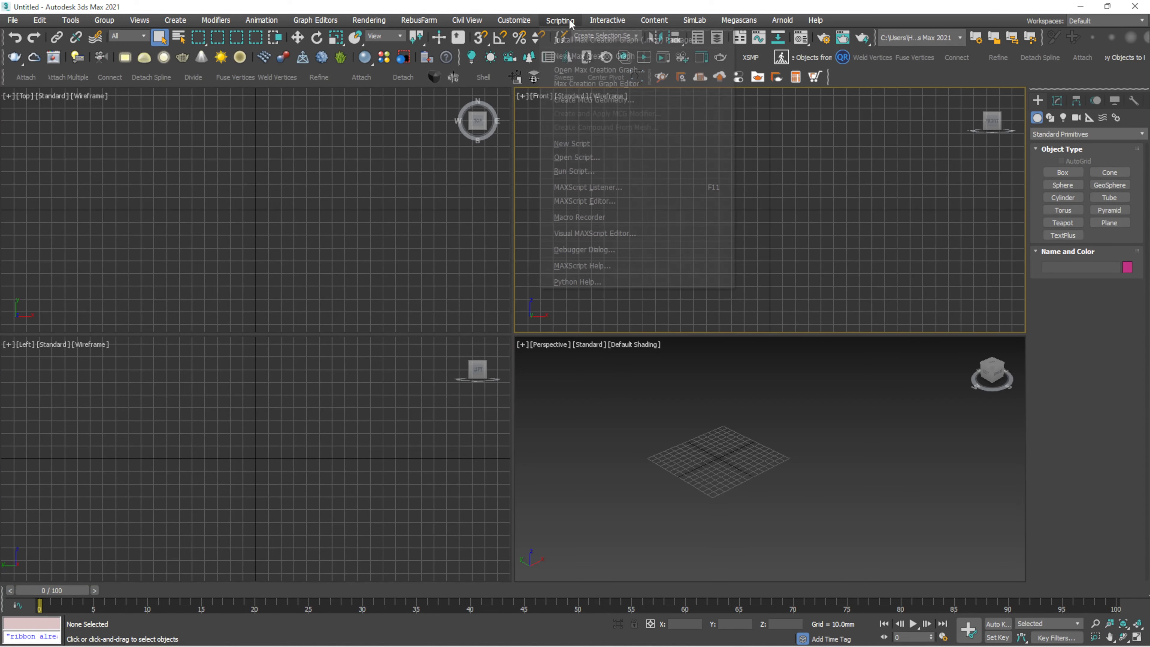
pyautogui.click(570, 171)
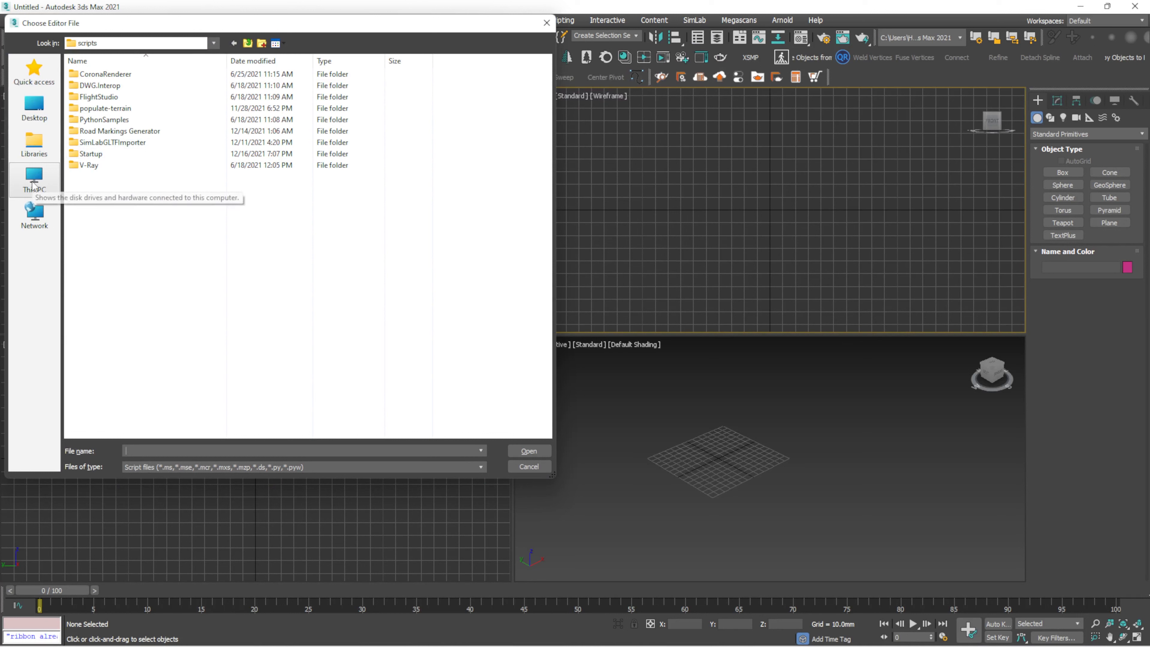
pyautogui.click(35, 181)
pyautogui.doubleClick(132, 195)
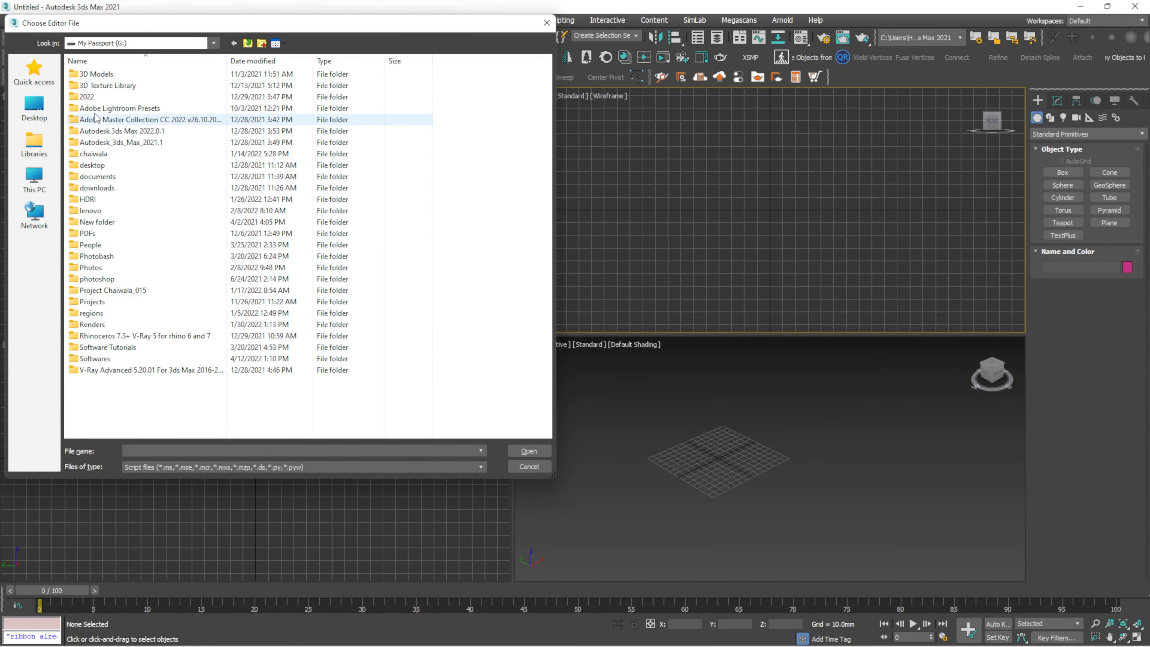
pyautogui.doubleClick(87, 97)
pyautogui.doubleClick(108, 245)
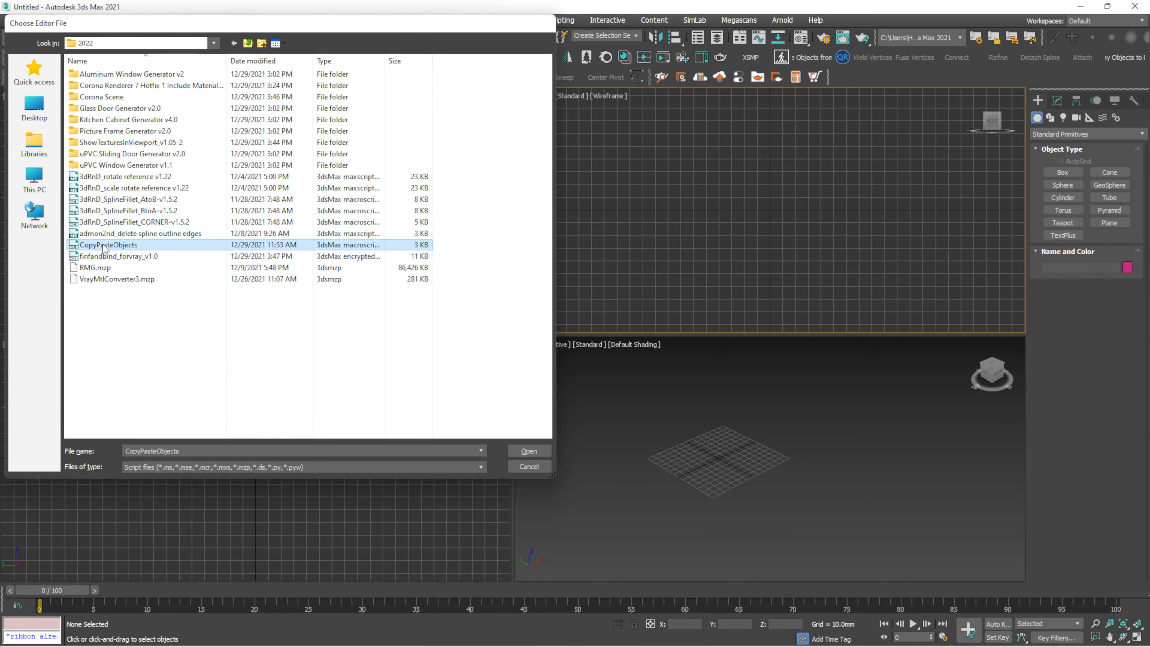
# Open the toolbar customization settings in the empty scene and show the CG_Tools category's actions.
pyautogui.click(515, 20)
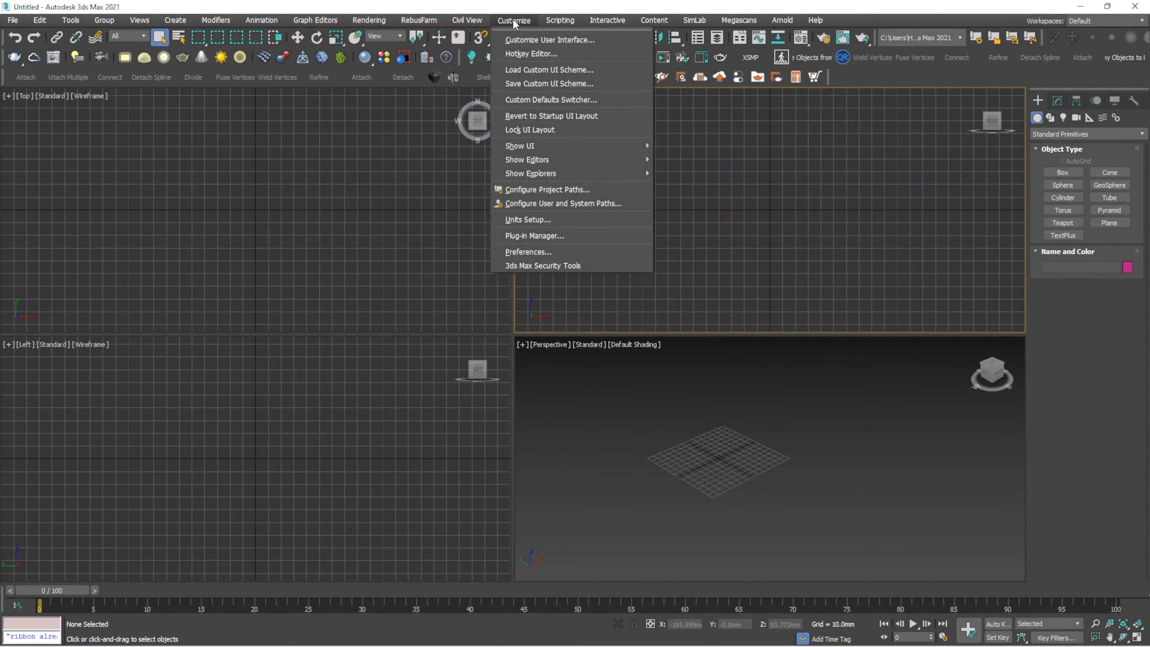
pyautogui.click(521, 40)
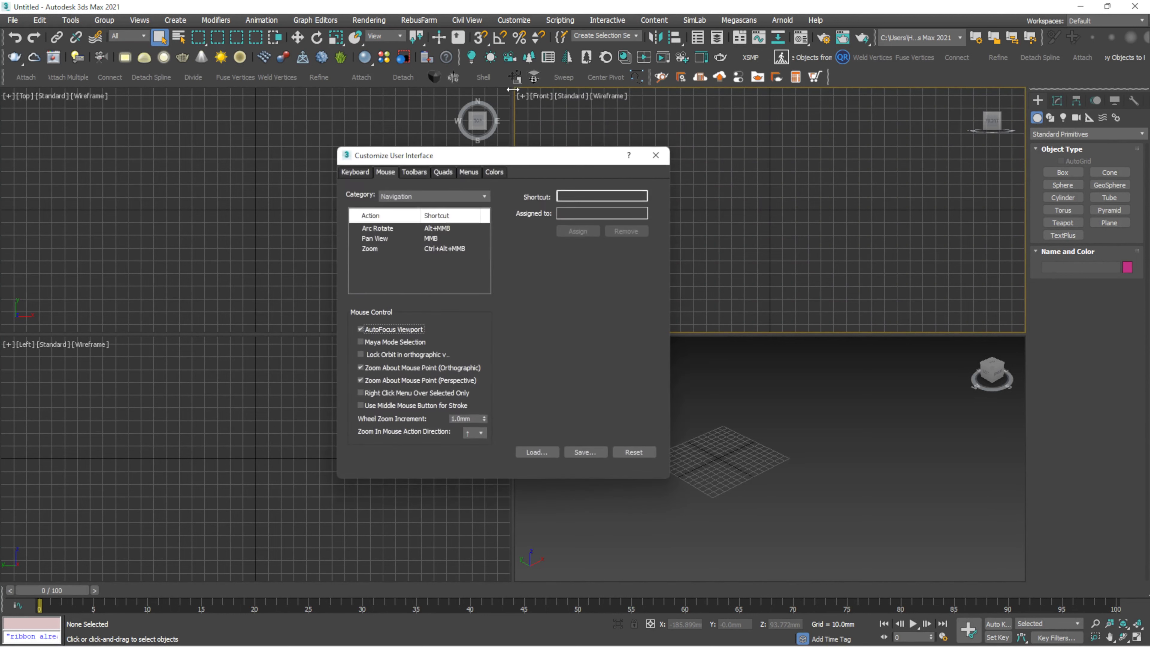
pyautogui.click(413, 171)
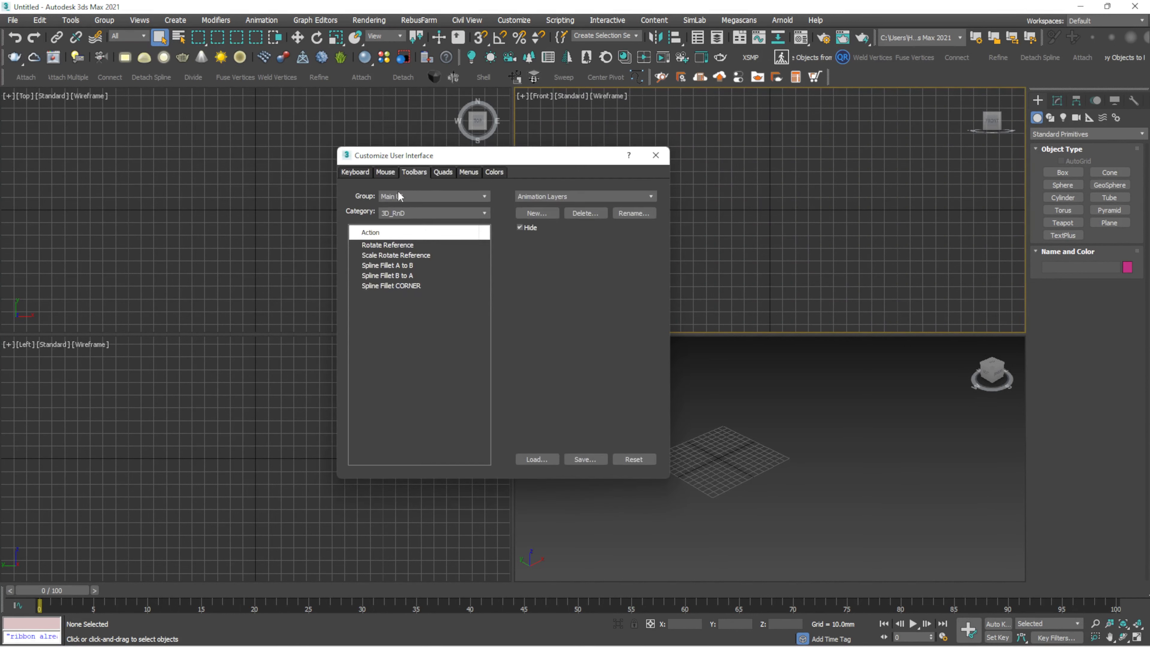
pyautogui.click(399, 213)
pyautogui.click(397, 318)
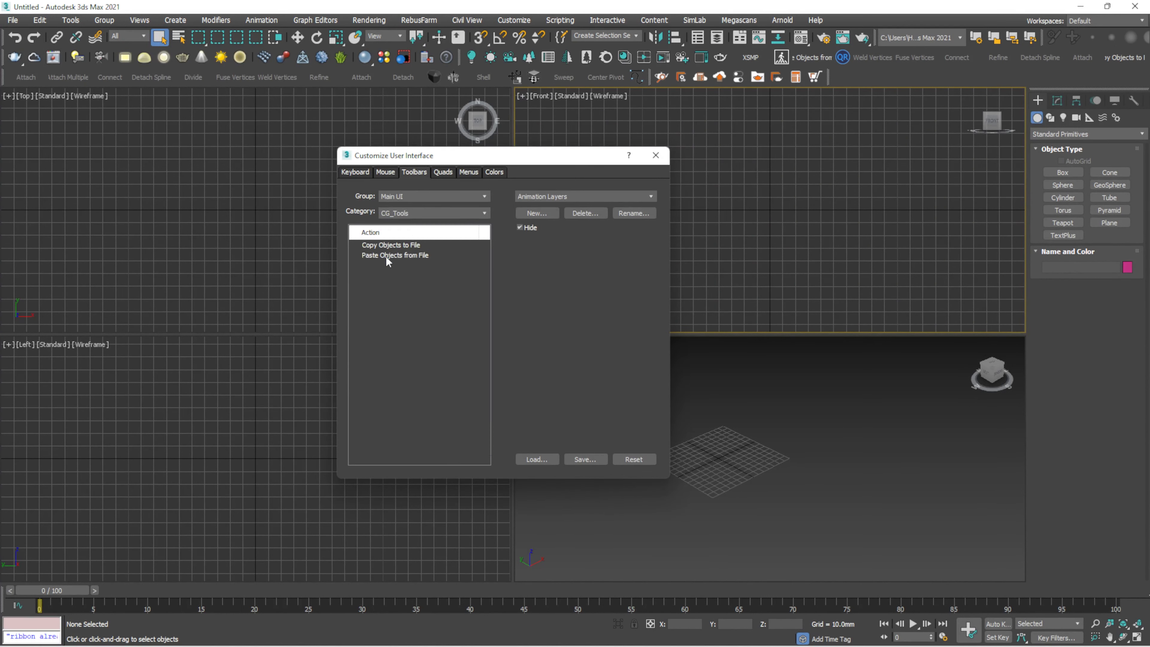
# Place Copy Objects to File and Paste Objects from File on the empty scene's toolbar and close the customization settings.
pyautogui.moveTo(383, 250); pyautogui.dragTo(858, 94)
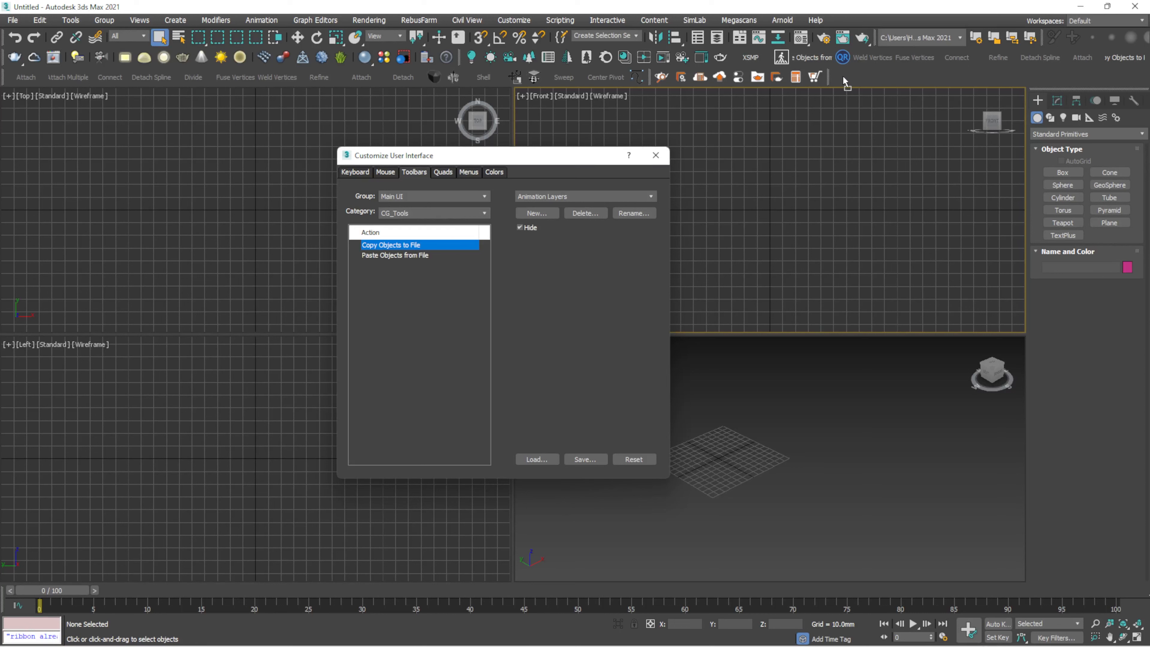
pyautogui.moveTo(380, 255); pyautogui.dragTo(888, 74)
pyautogui.click(655, 156)
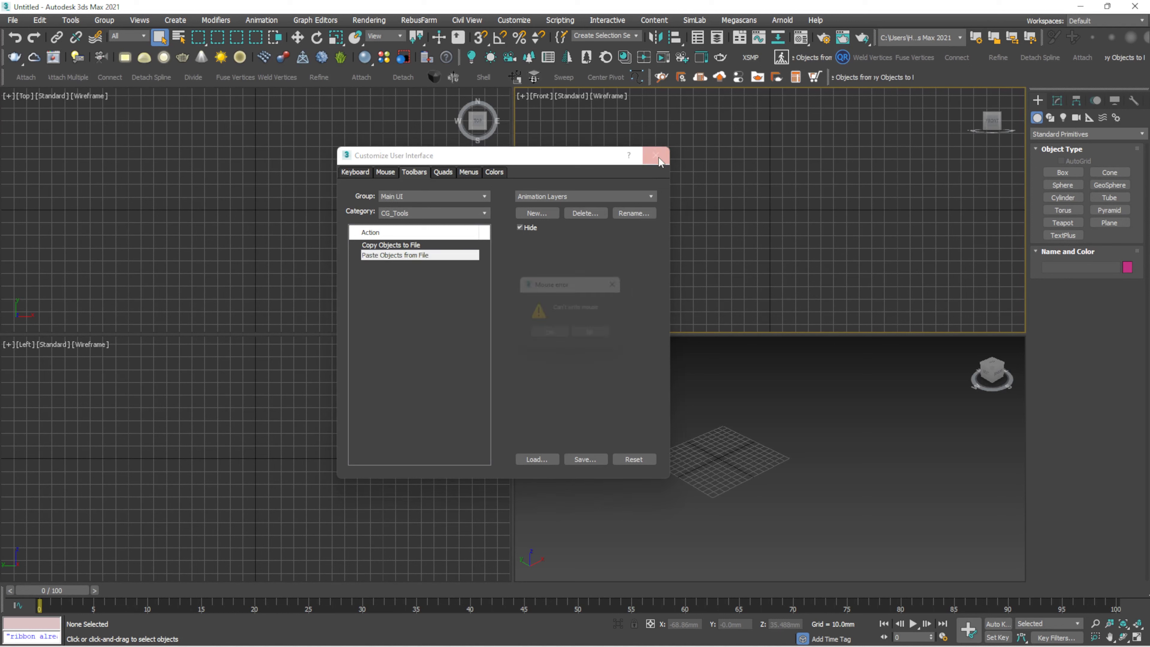
pyautogui.click(598, 337)
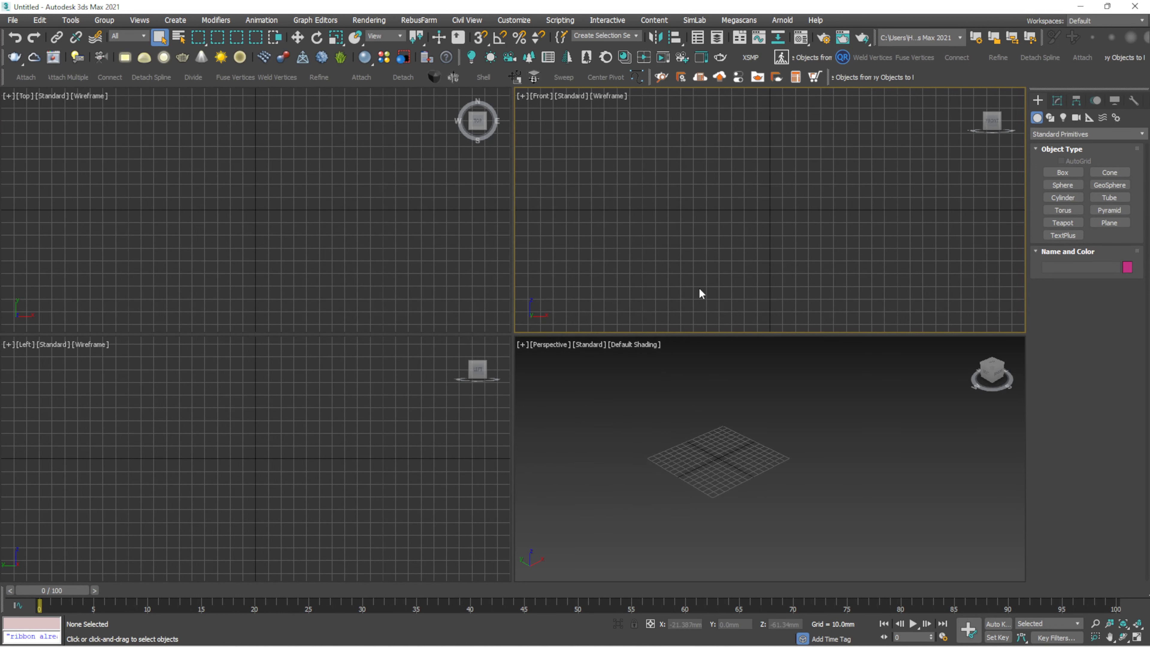
# Return to the scene containing the box and select the box in the perspective view.
pyautogui.moveTo(611, 645)
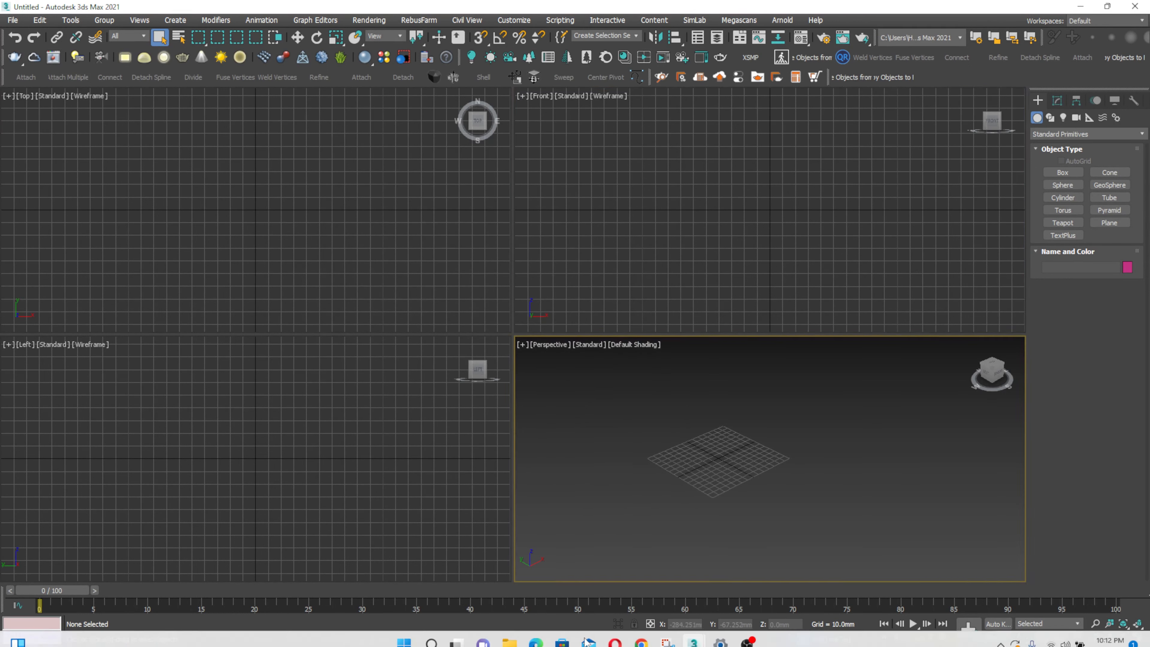
pyautogui.moveTo(694, 637)
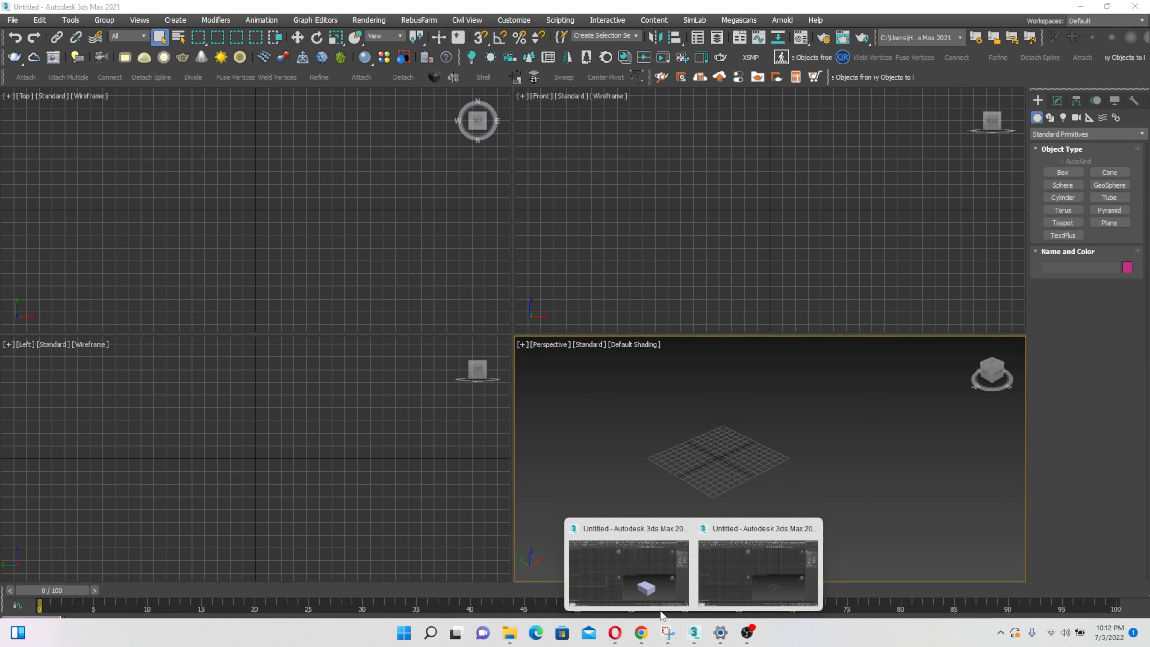
pyautogui.click(653, 606)
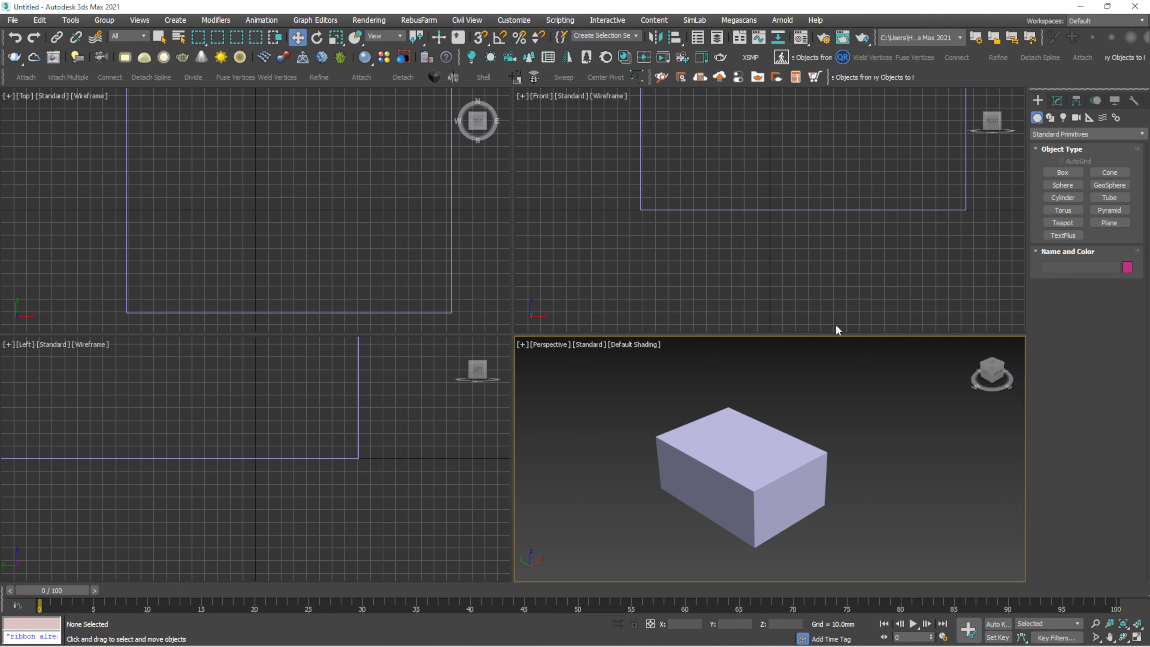
pyautogui.scroll(-2, 655, 383)
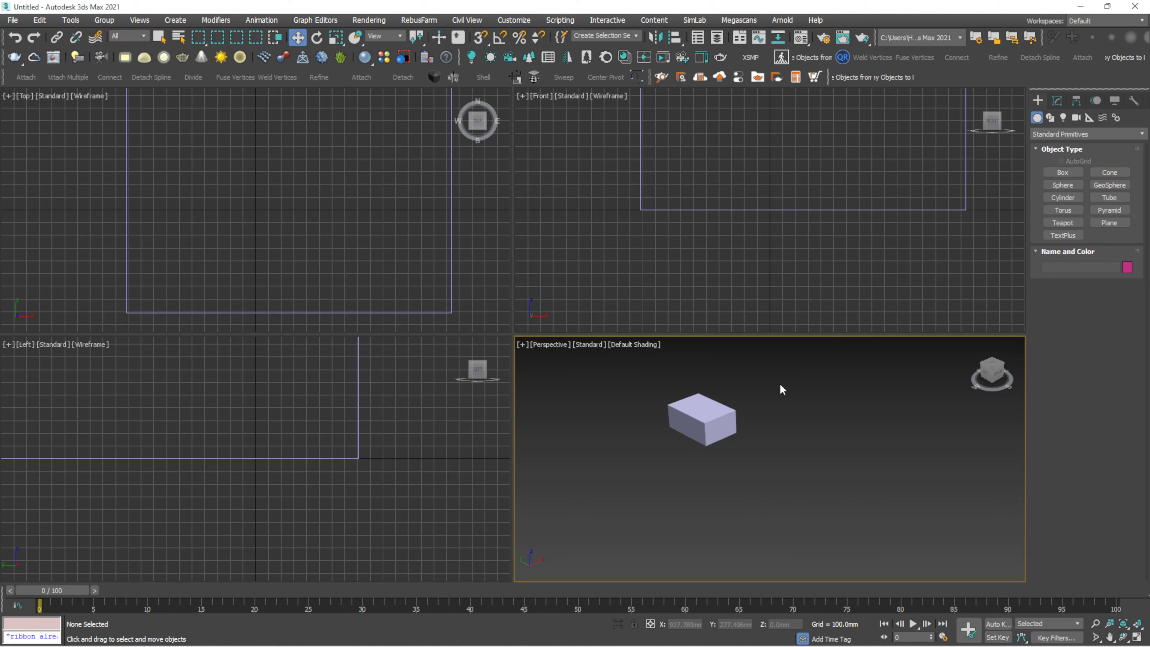
pyautogui.scroll(6, 770, 414)
pyautogui.scroll(-4, 760, 417)
pyautogui.click(698, 460)
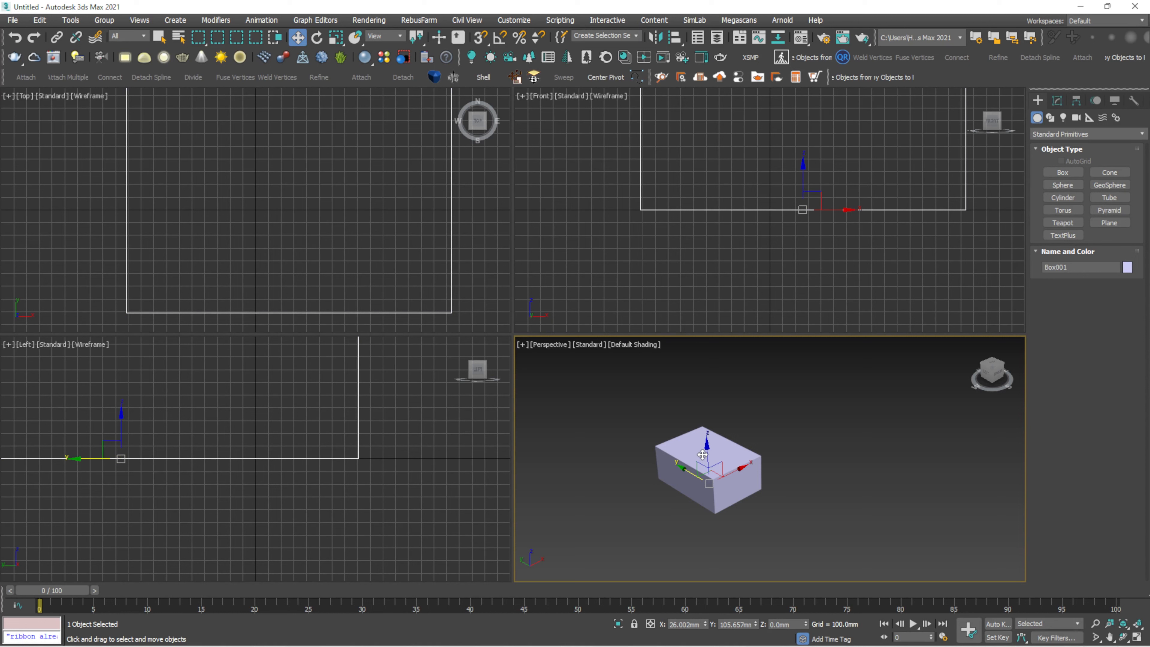
pyautogui.moveTo(700, 461); pyautogui.dragTo(709, 433)
pyautogui.hotkey('ctrl', 'z')
# Switch to the empty scene and paste the copied box with Paste Objects from File.
pyautogui.moveTo(693, 632)
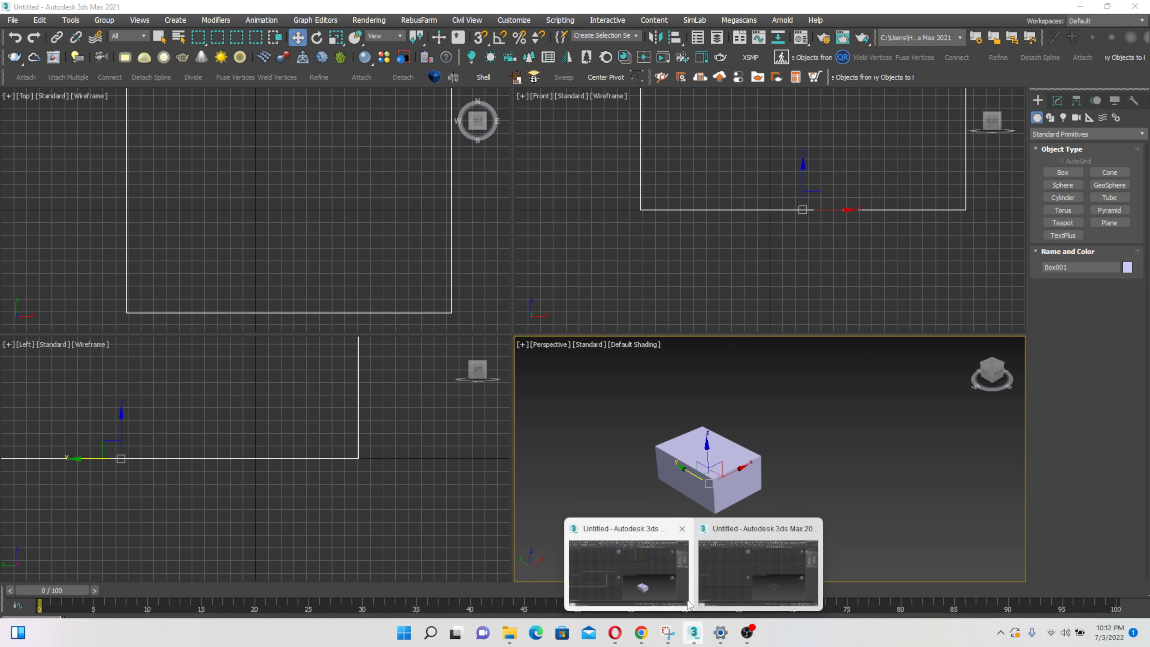
pyautogui.click(766, 574)
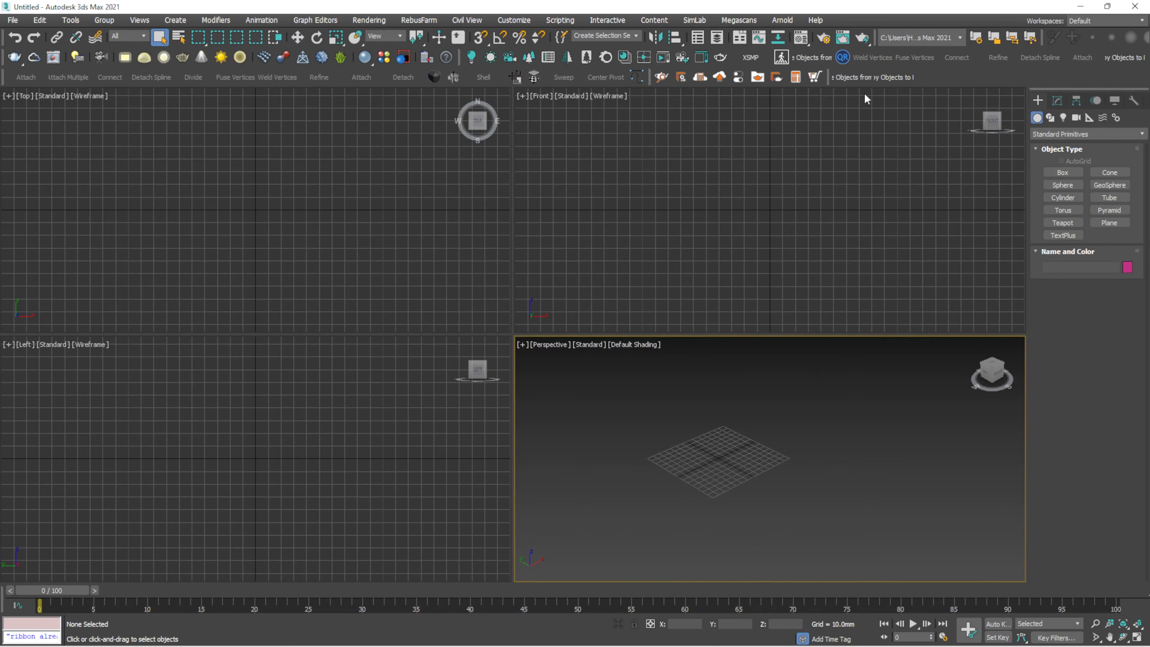
pyautogui.click(853, 79)
# Examine the pasted box in the perspective view, selecting and deselecting it with the Move tool active.
pyautogui.scroll(-4, 760, 407)
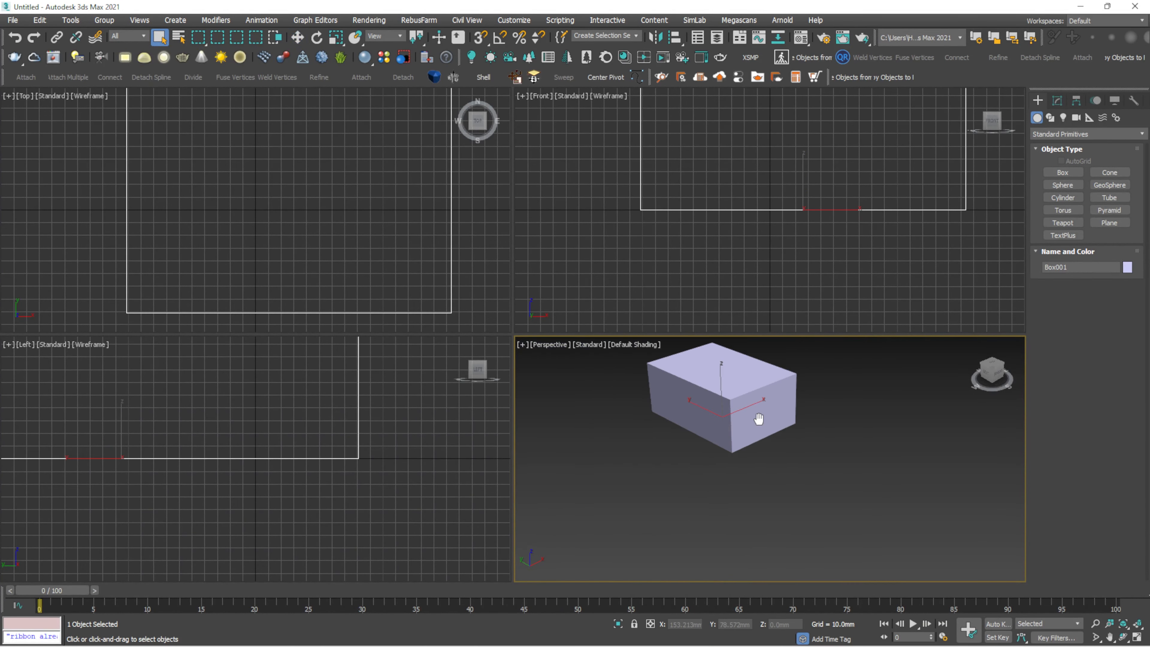
pyautogui.moveTo(759, 419); pyautogui.dragTo(768, 454, button='middle')
pyautogui.press('w')
pyautogui.click(739, 424)
pyautogui.press('z')
pyautogui.scroll(-4, 738, 428)
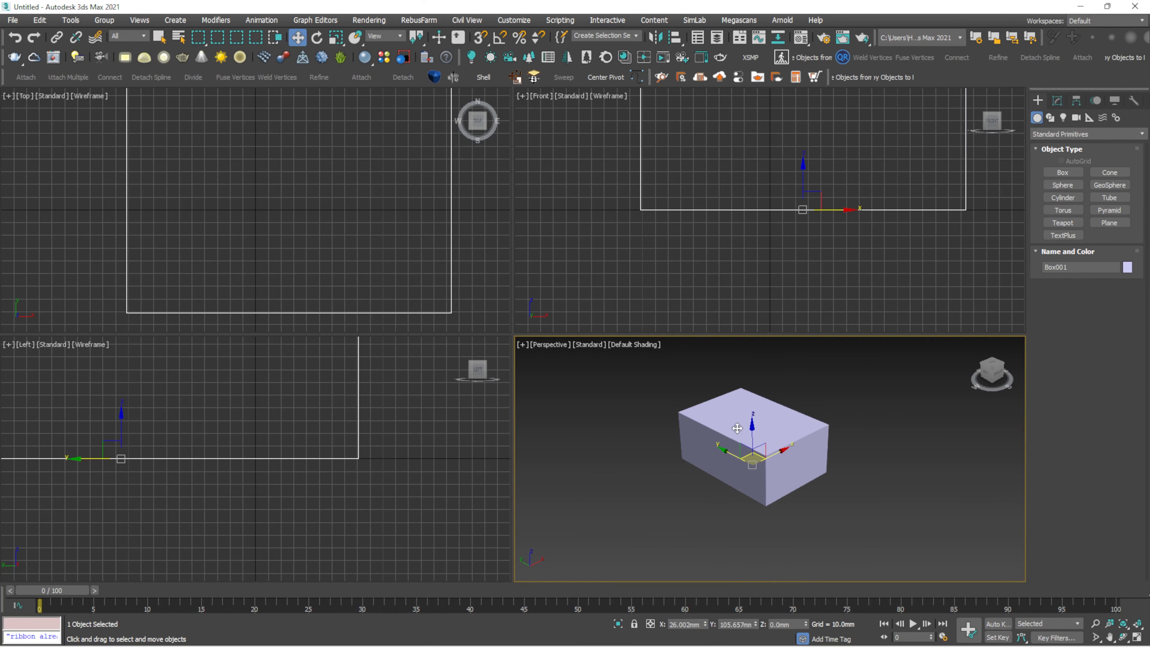
pyautogui.press('z')
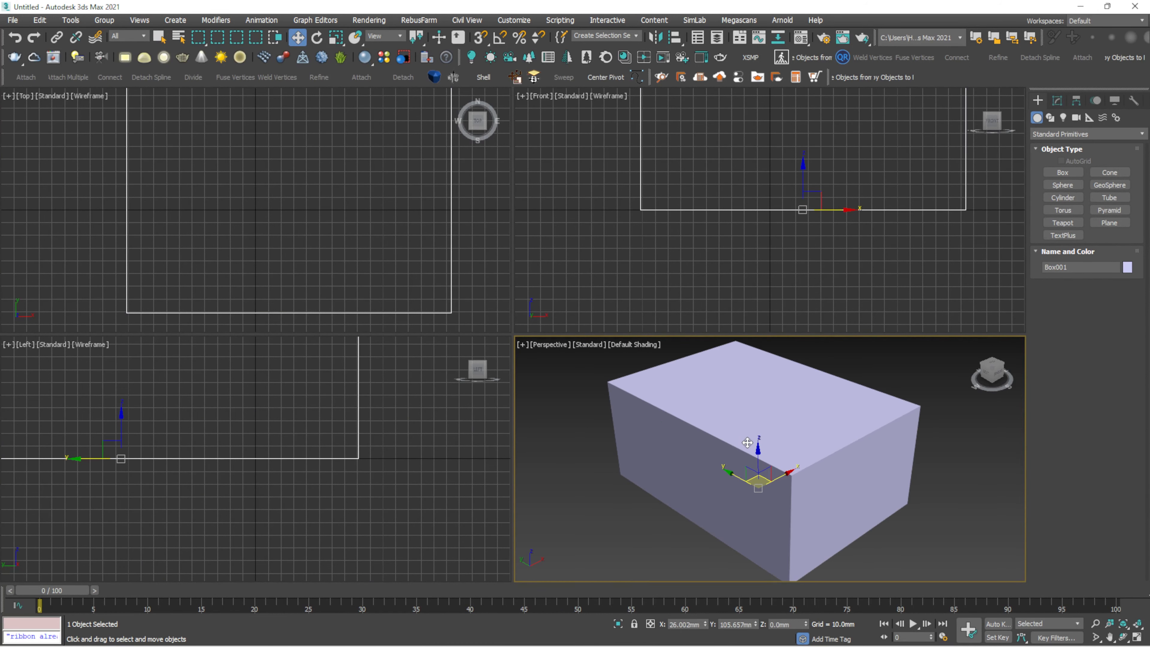
pyautogui.scroll(-4, 765, 433)
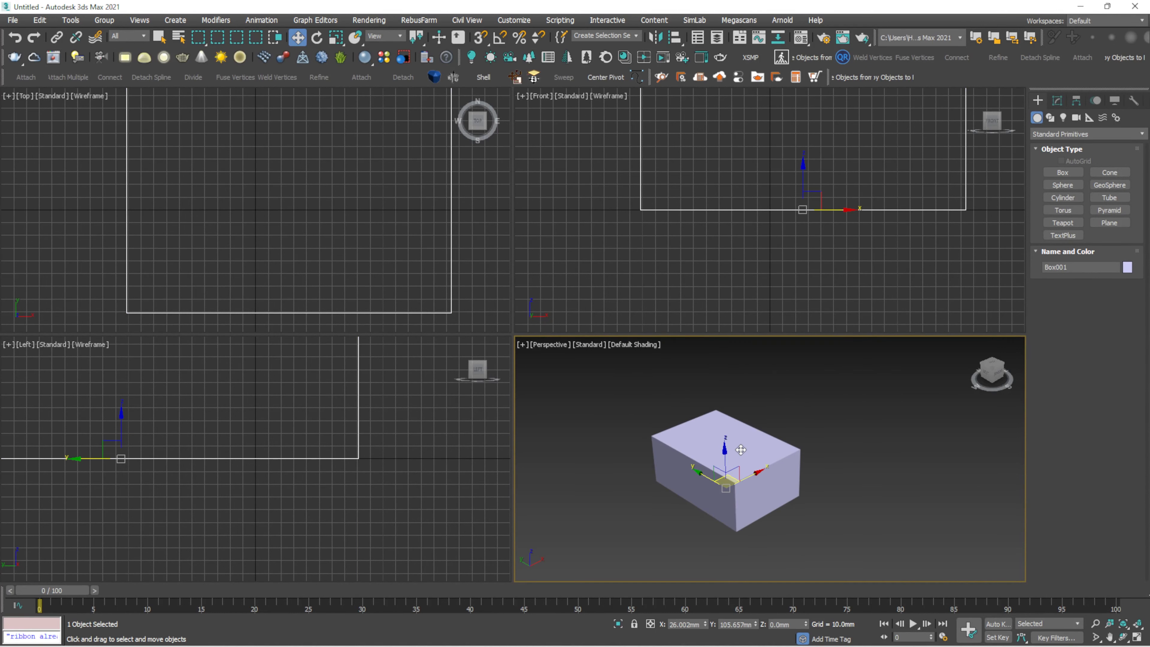
pyautogui.click(768, 411)
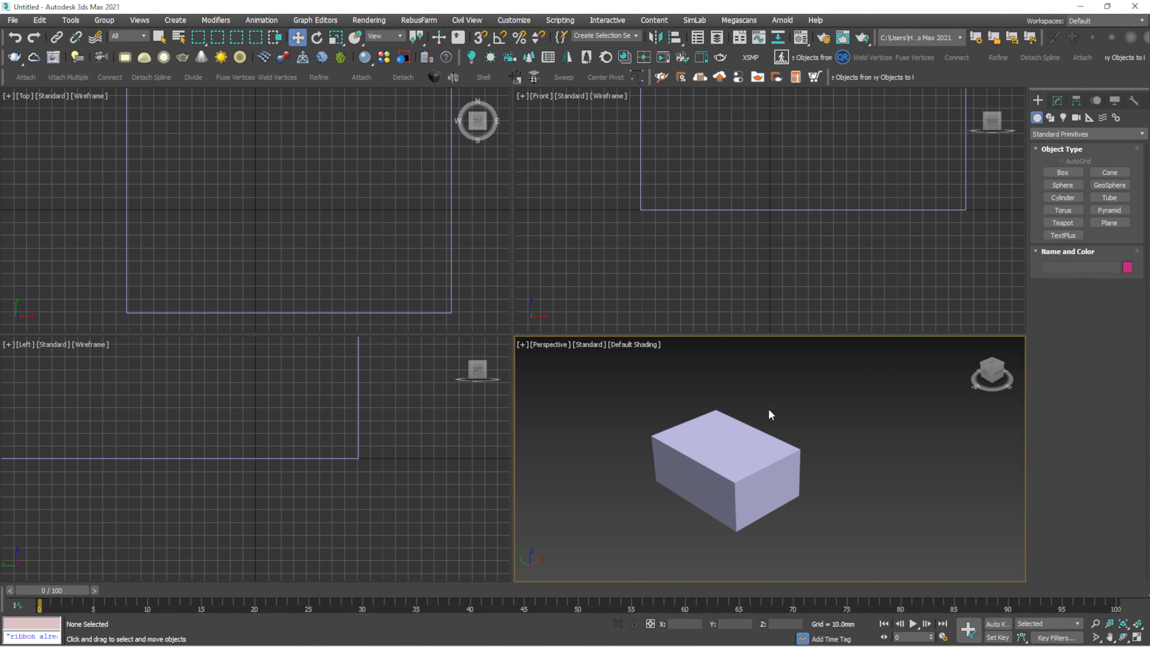
pyautogui.click(721, 474)
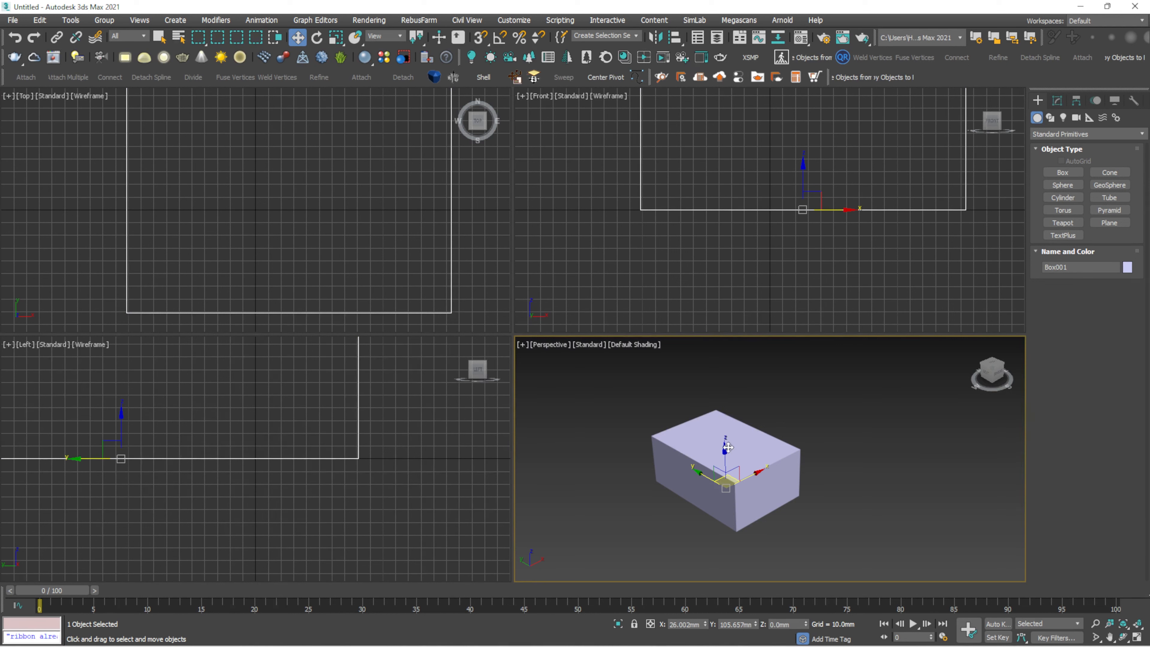
pyautogui.click(787, 387)
pyautogui.click(746, 451)
pyautogui.click(774, 388)
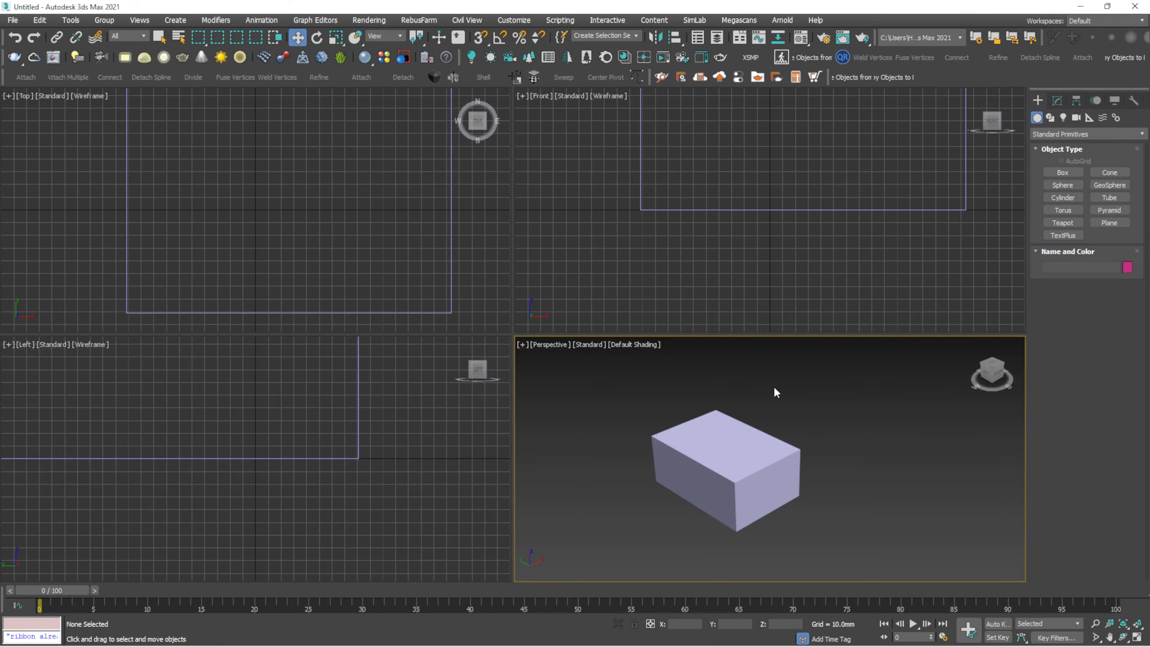